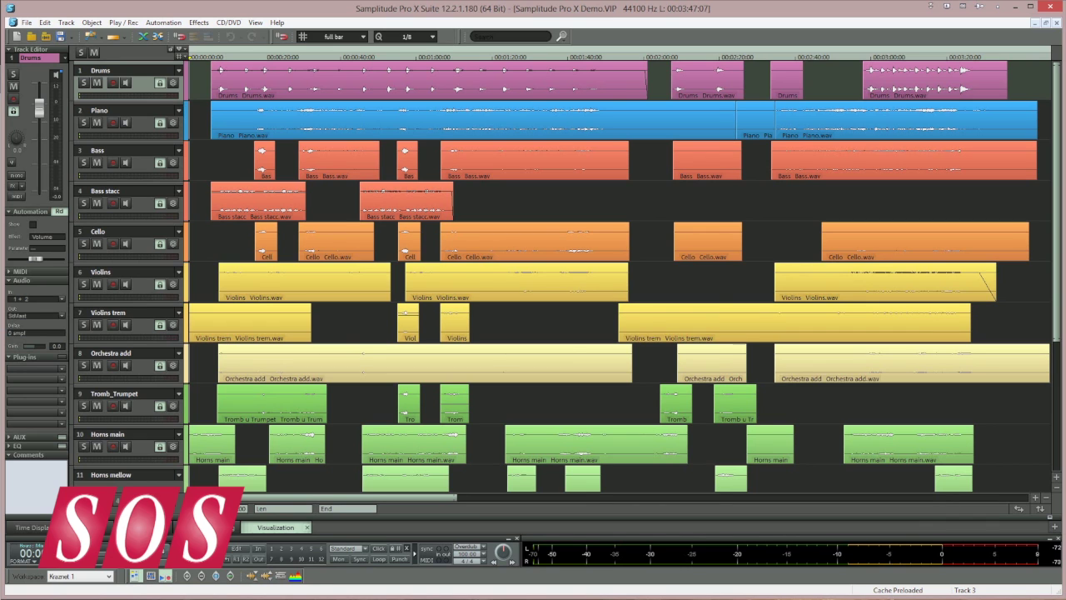
- Enable Spectral view for Drawmode 1 in the view options, keeping the 00_Default spectral preset, and apply the settings
key("y")
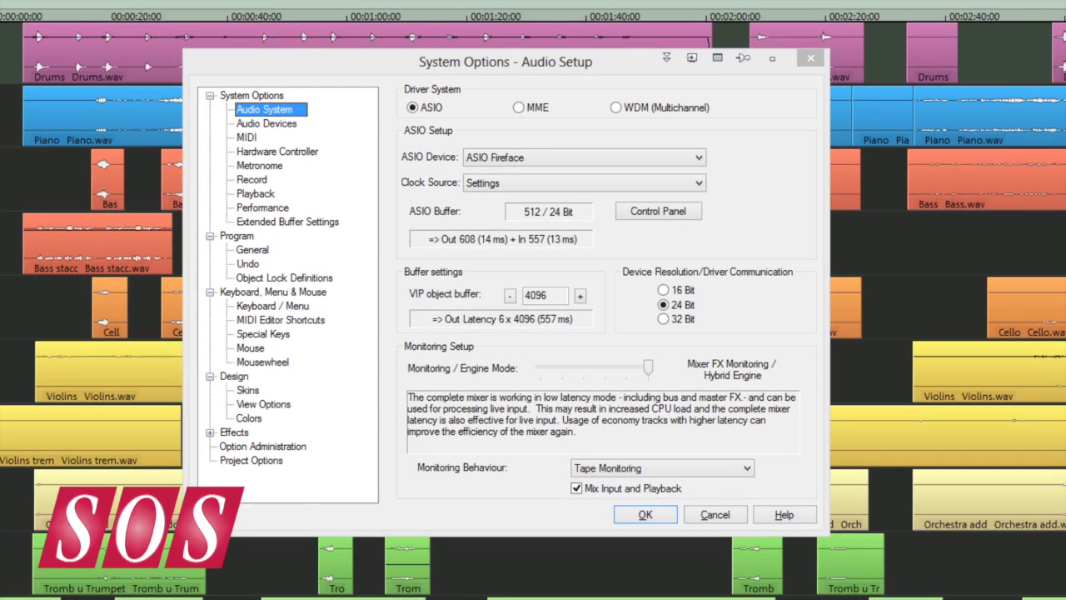
left_click(272, 407)
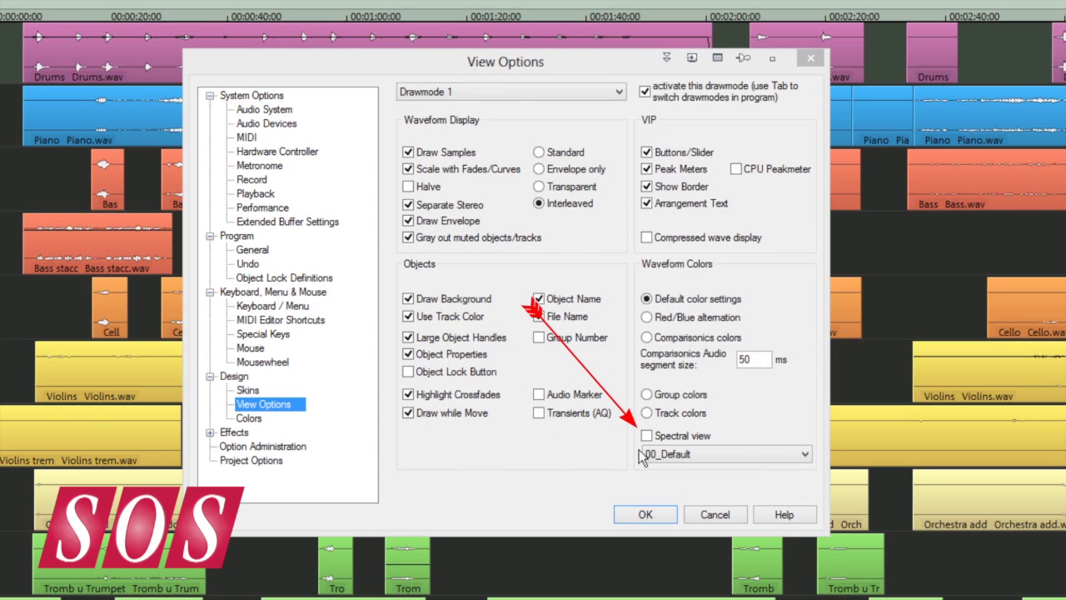
left_click(647, 438)
left_click(774, 456)
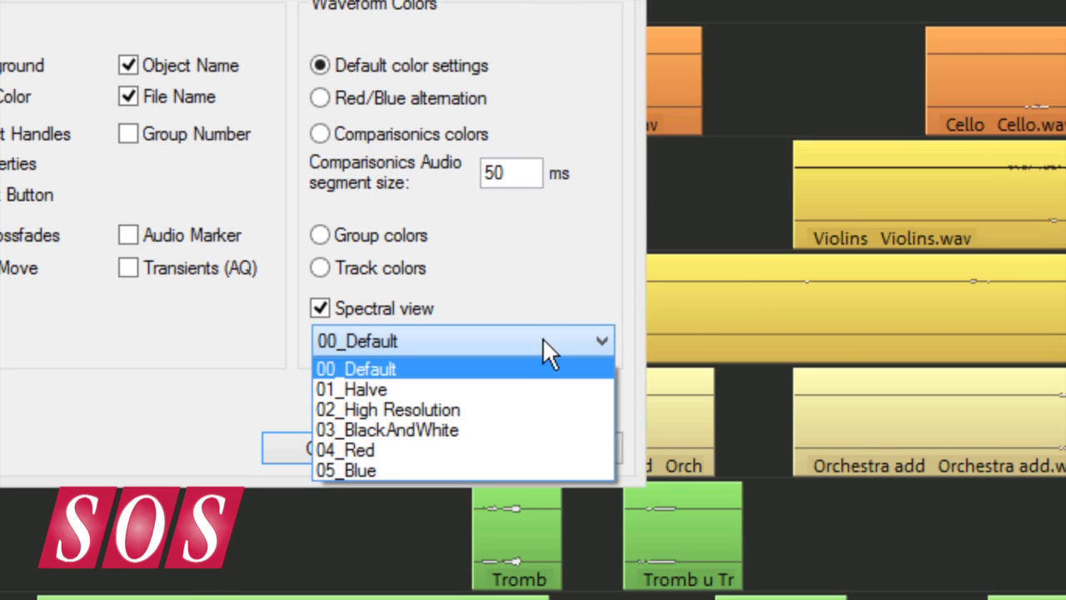
left_click(549, 276)
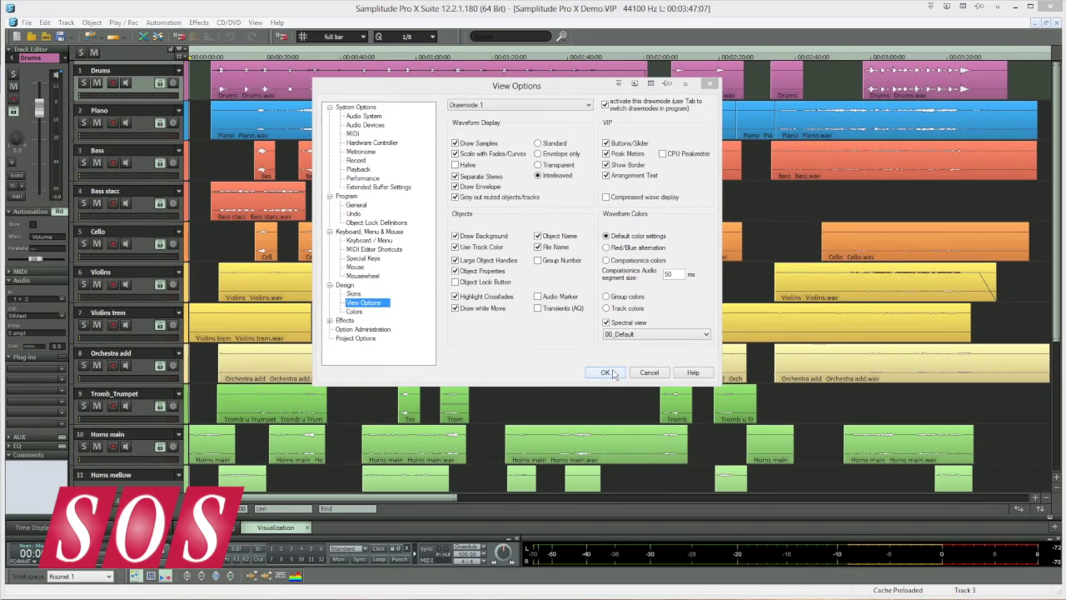
left_click(339, 441)
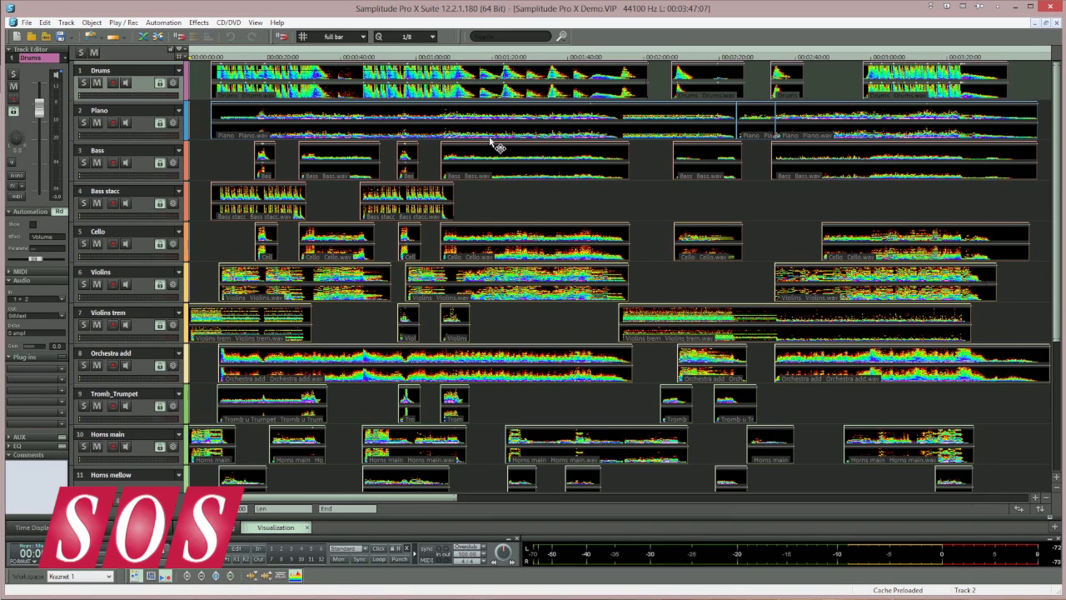
- Examine the Piano and Bass spectrograms up close, then return to the whole project overview
left_click_drag(439, 126, 643, 227)
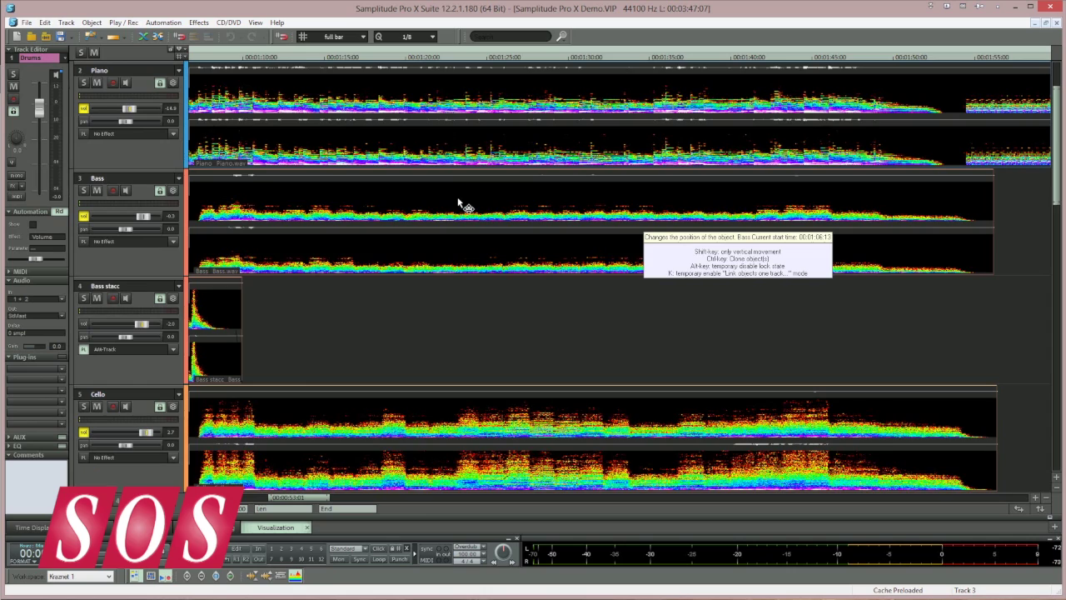
scroll(458, 203, "up", 5)
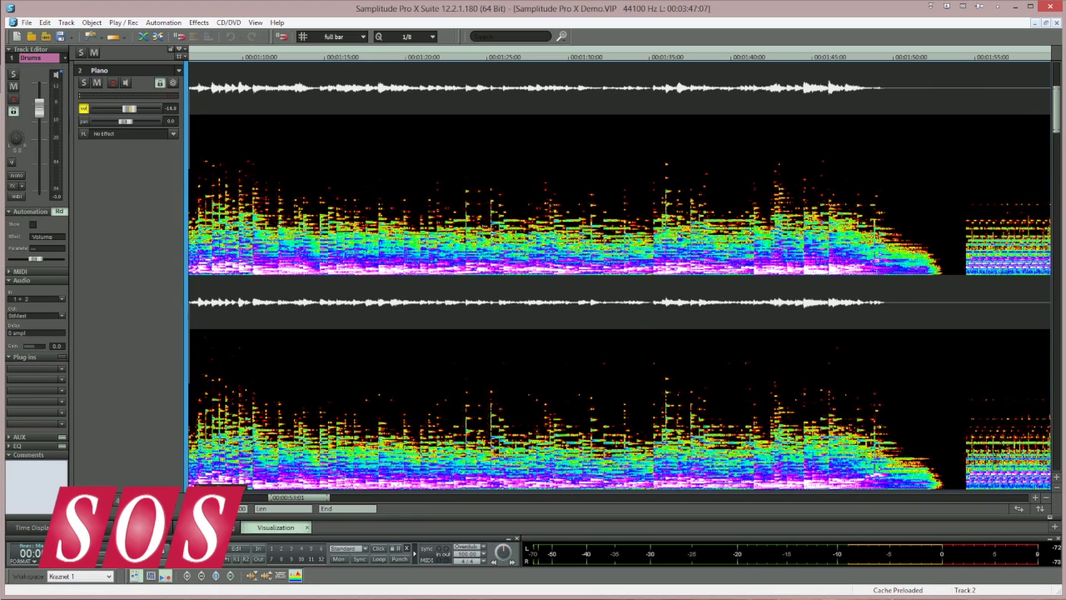
key("w")
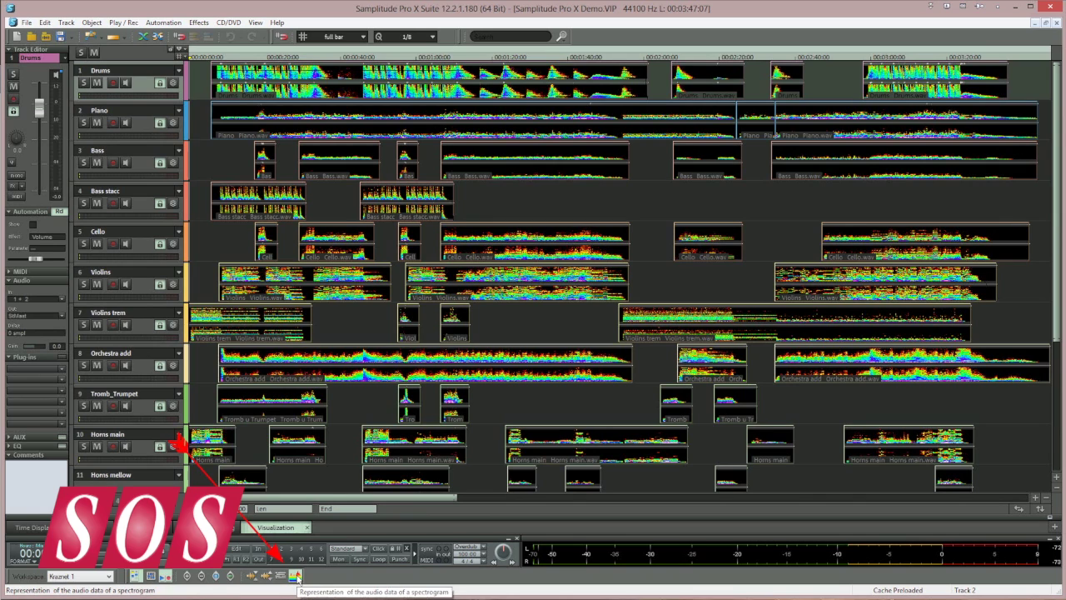
- Switch all tracks from the spectrogram back to the normal waveform display
left_click(295, 575)
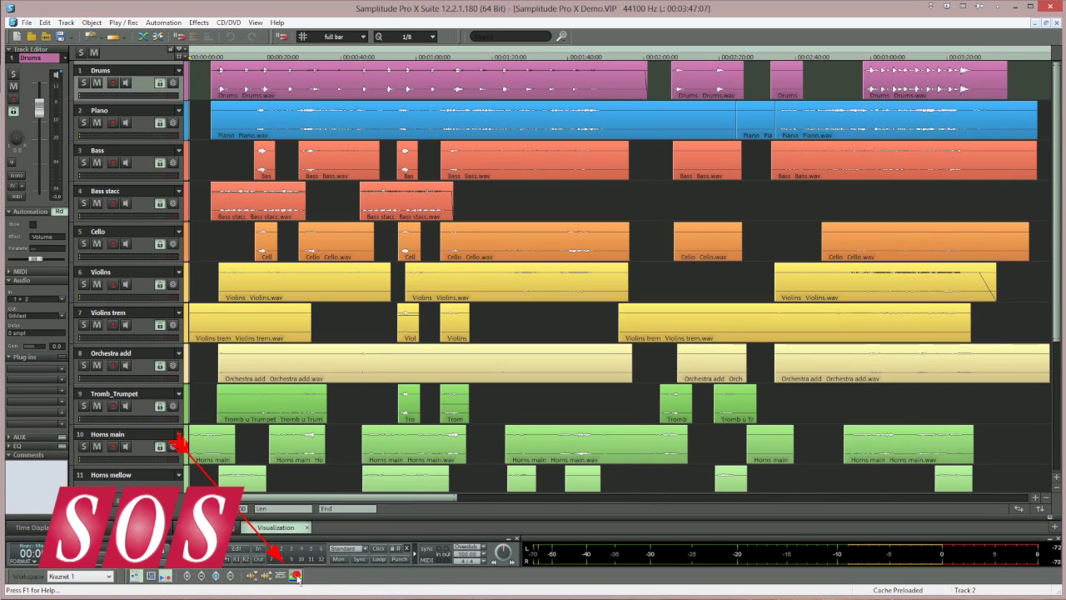
left_click(296, 574)
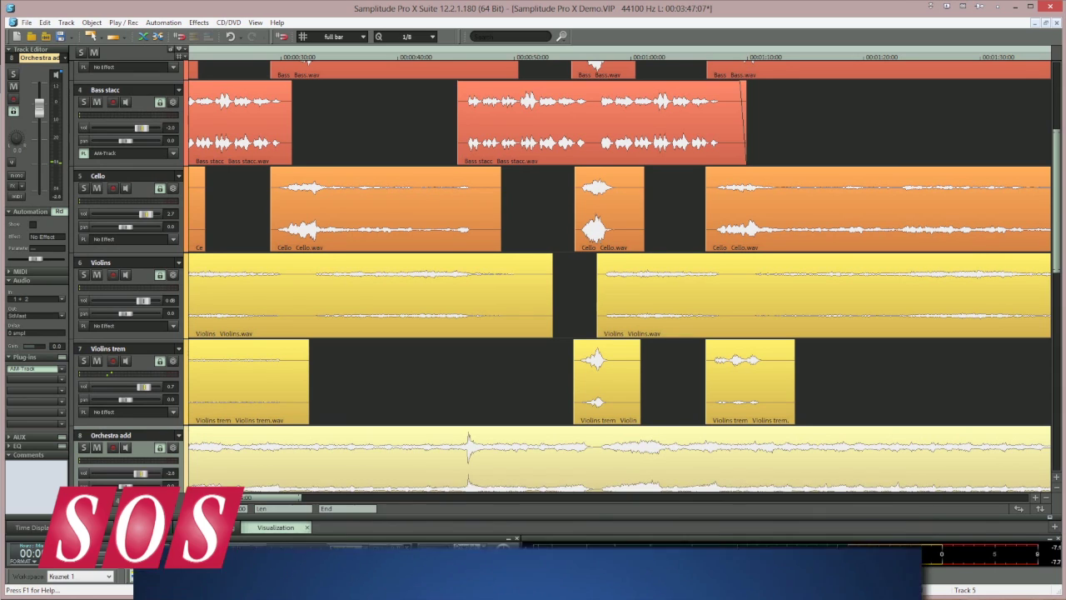
- Select the second Bass stacc object and the two Cello objects around it, and turn on the Spectral display for them
left_click(498, 154)
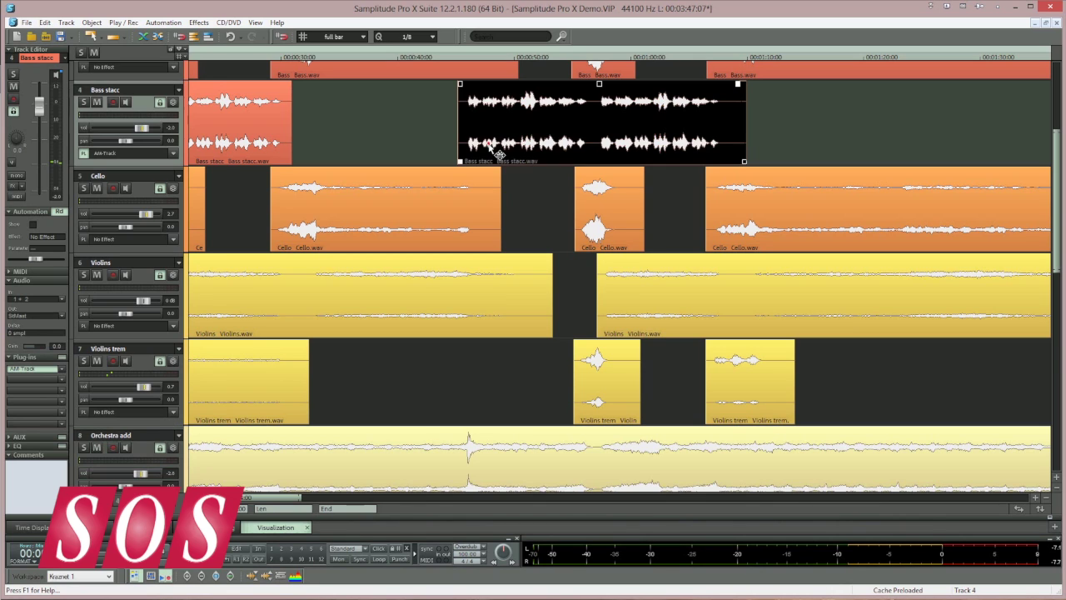
left_click(615, 235, "shift")
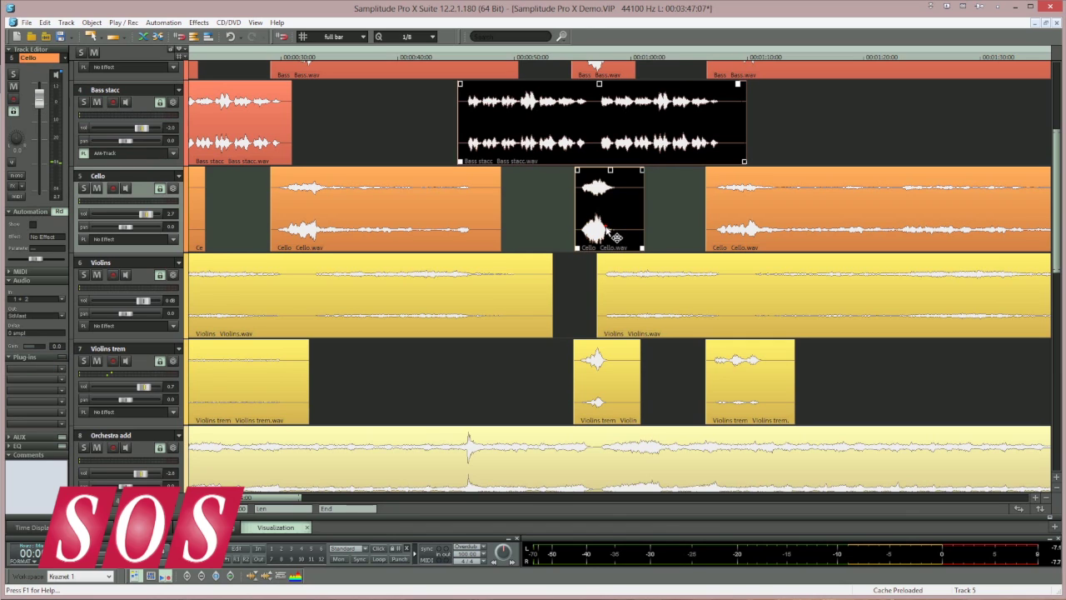
left_click(447, 223, "shift")
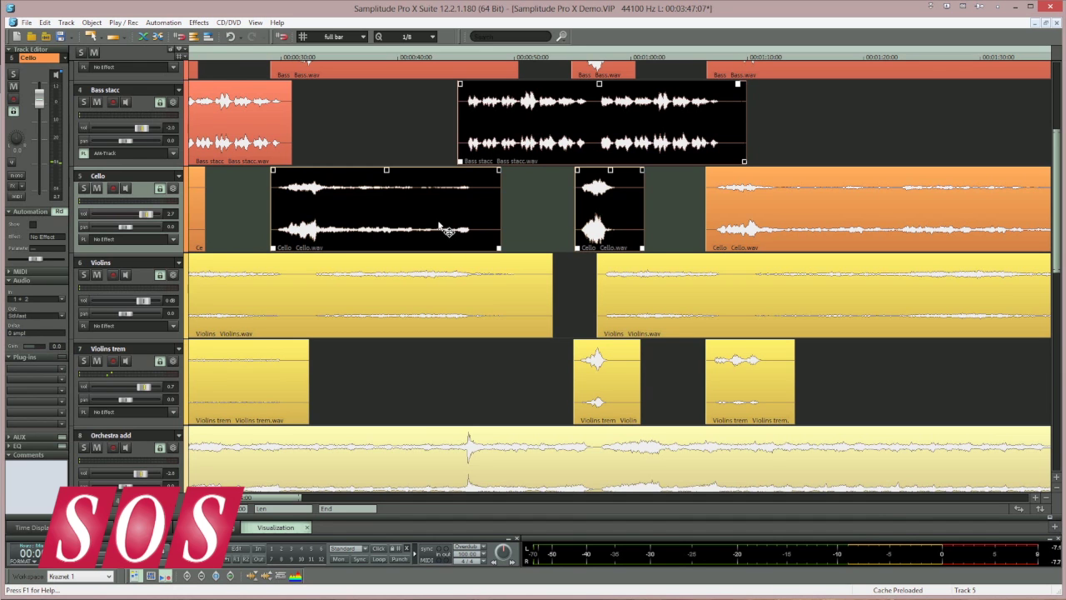
left_click(92, 23)
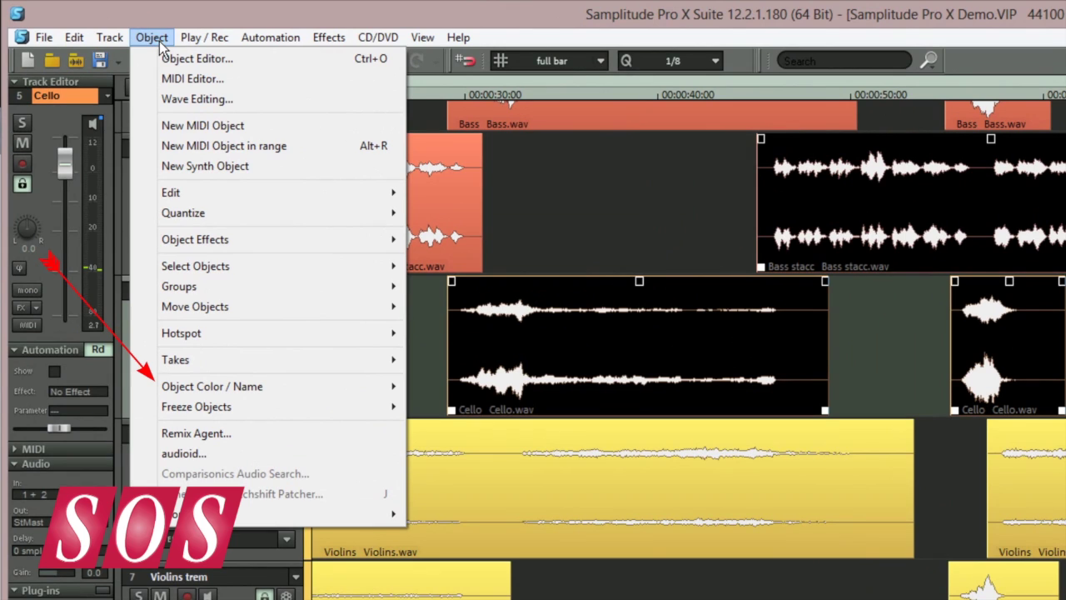
mouse_move(173, 385)
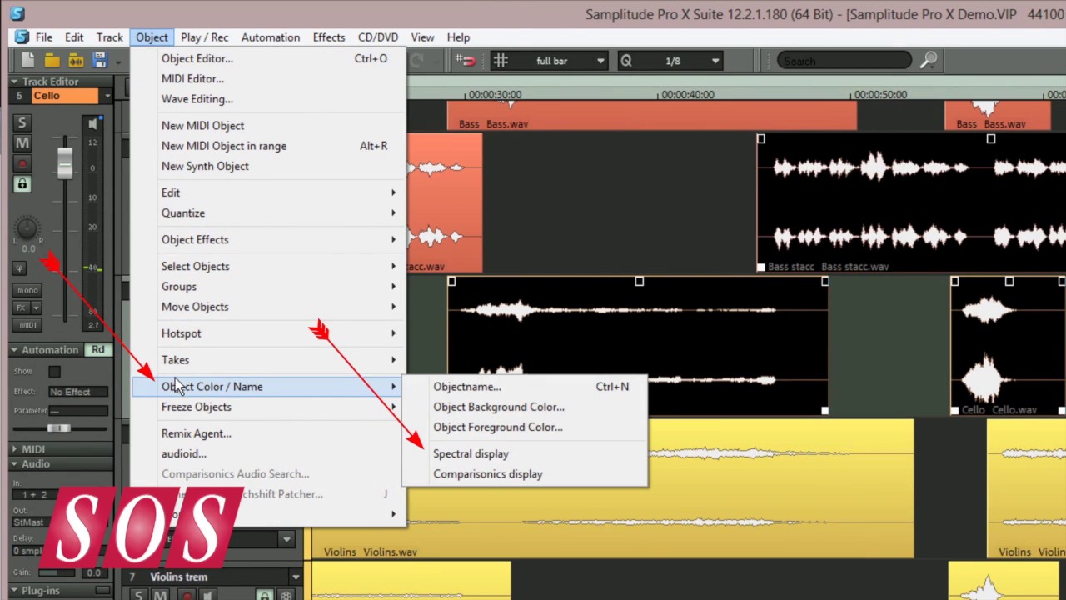
left_click(489, 453)
- Turn off the Spectral display for the selected Bass stacc and Cello objects
left_click(152, 38)
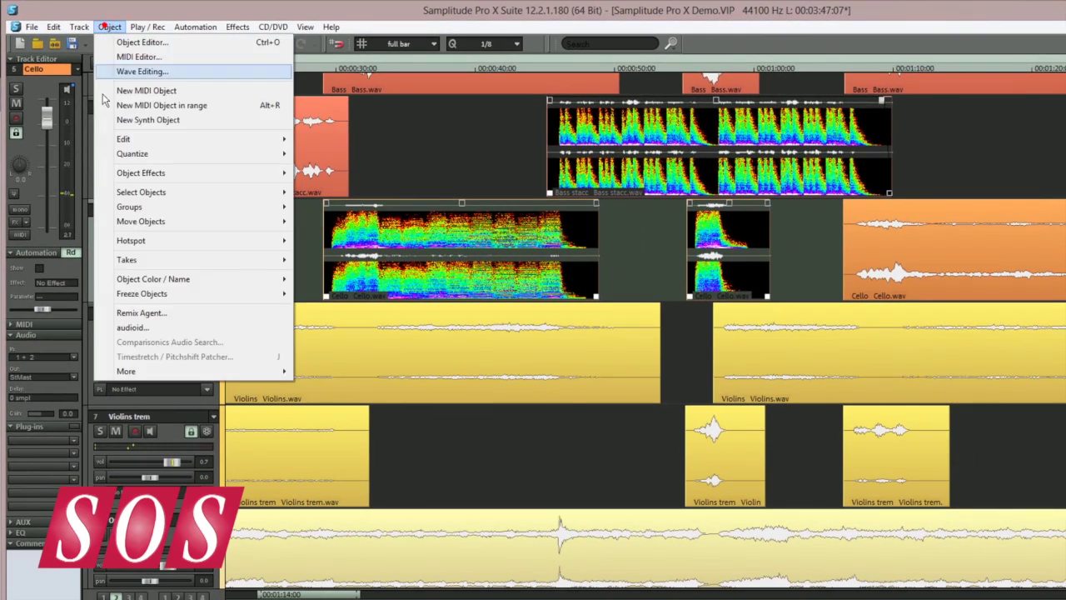
mouse_move(130, 279)
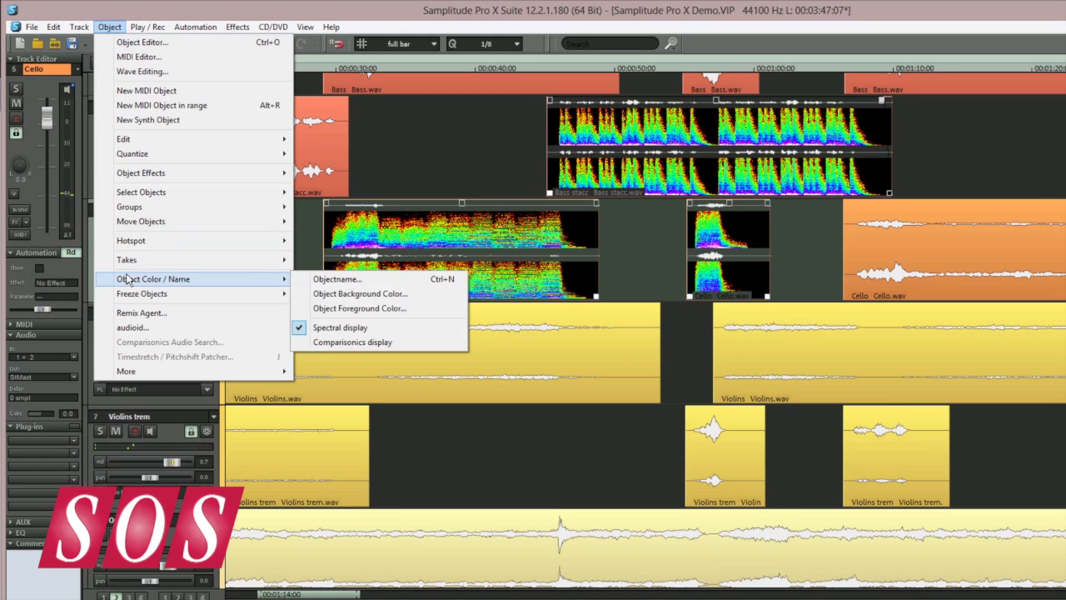
left_click(331, 333)
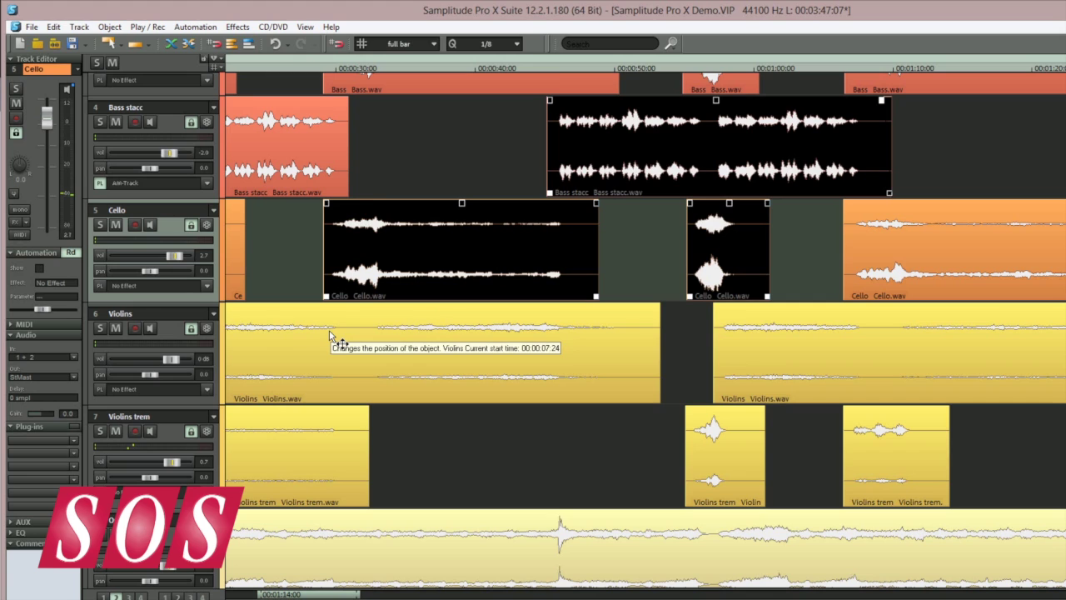
- Turn the Spectral display back on for the selected Bass stacc and Cello objects
right_click(649, 135)
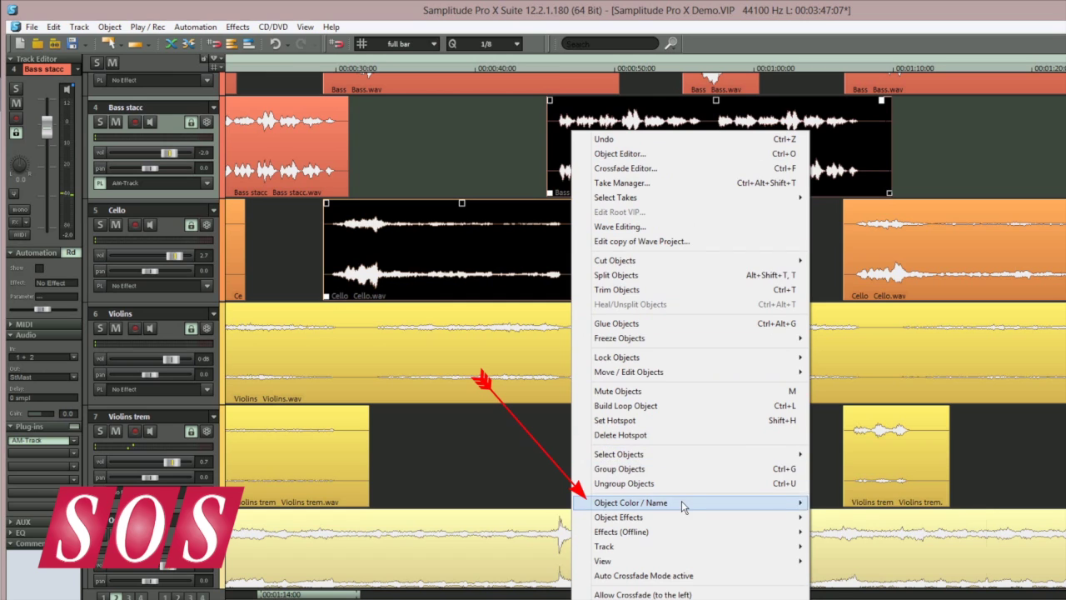
mouse_move(681, 502)
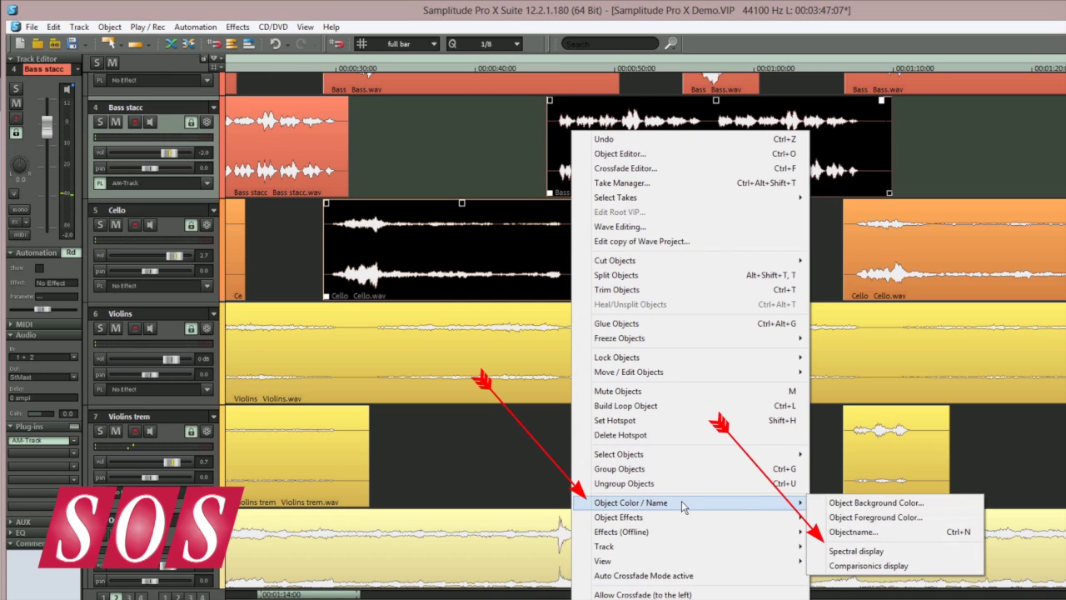
left_click(864, 550)
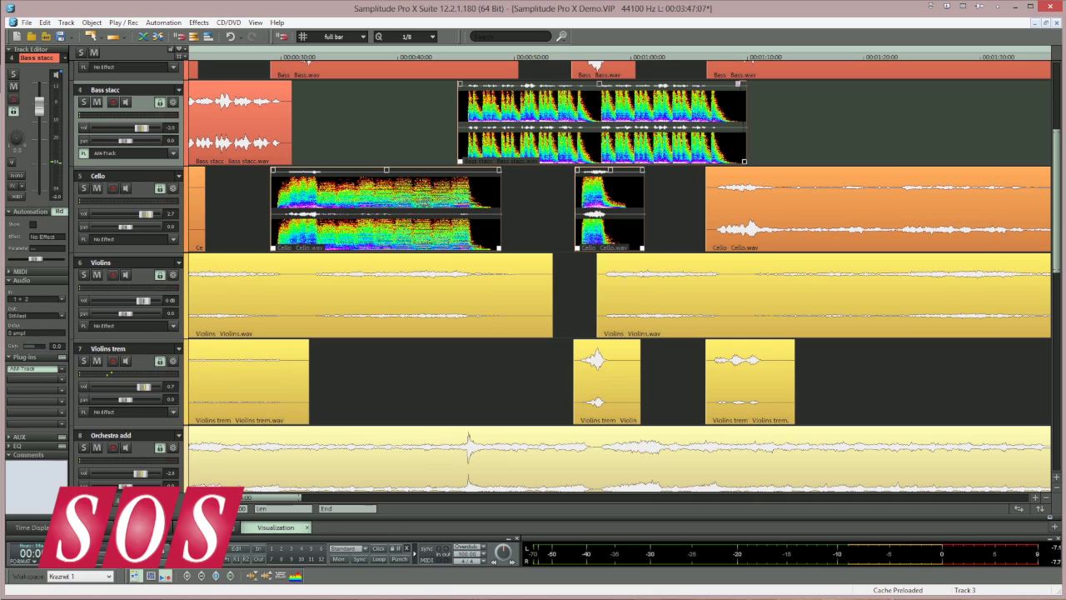
- Open the keyboard shortcut and menu editor and search it for the "spectral display" command
left_click(26, 23)
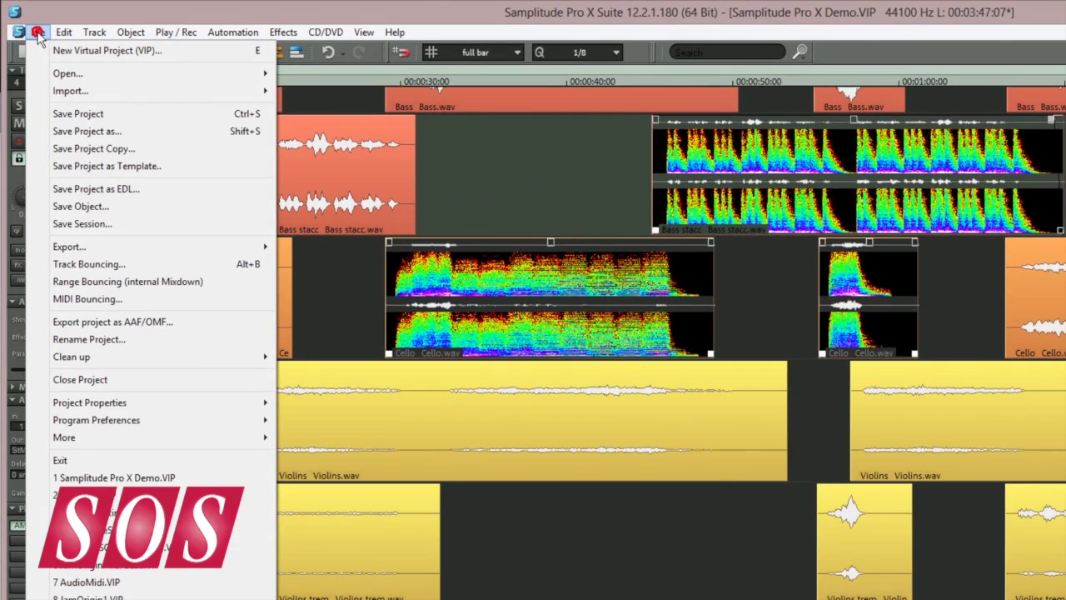
mouse_move(102, 423)
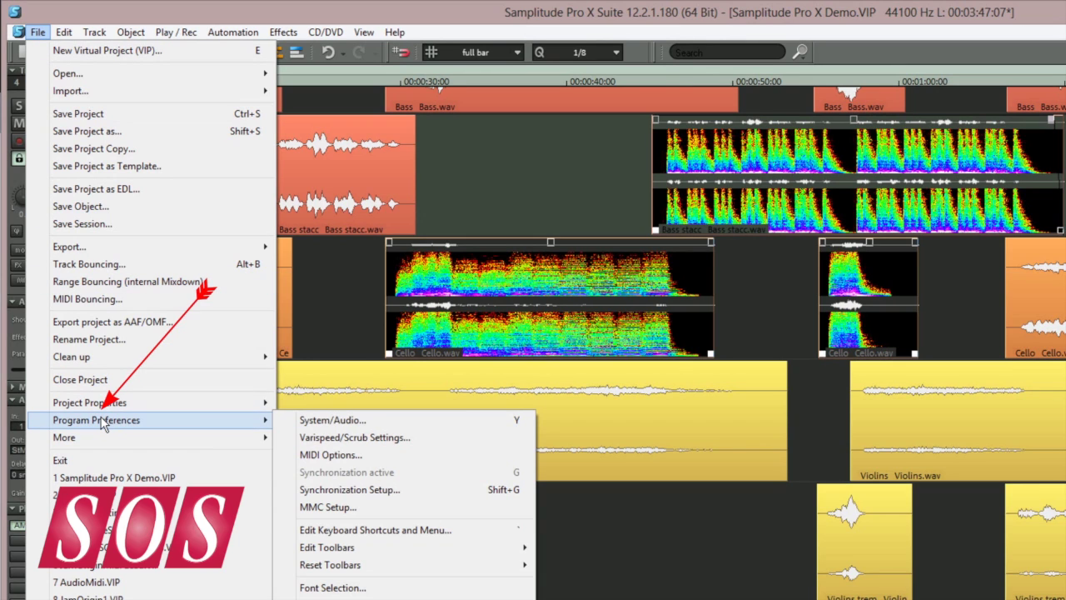
left_click(340, 527)
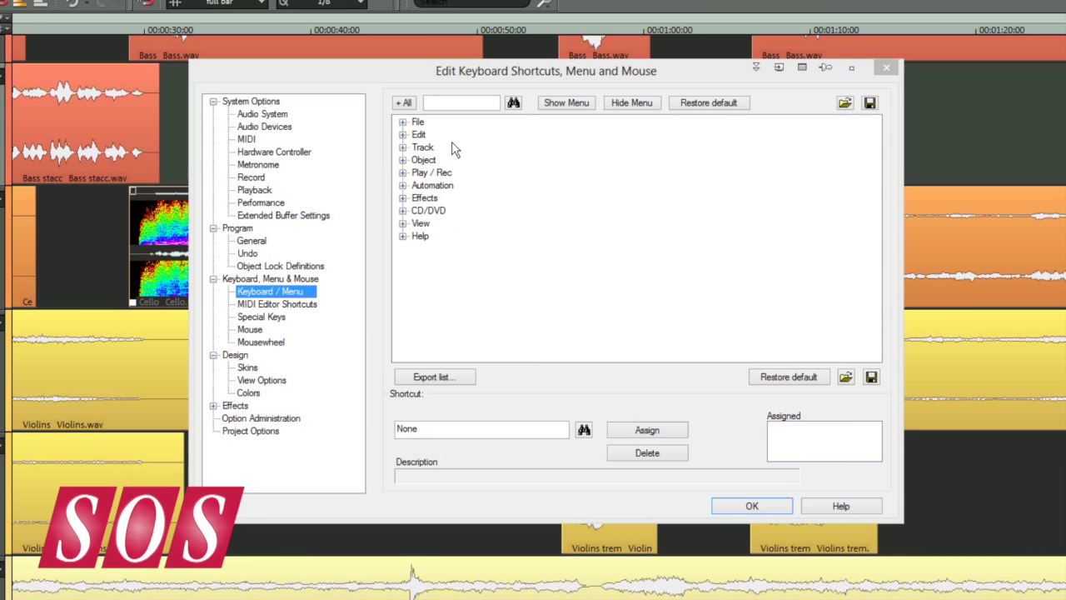
left_click(456, 104)
type("spectral display")
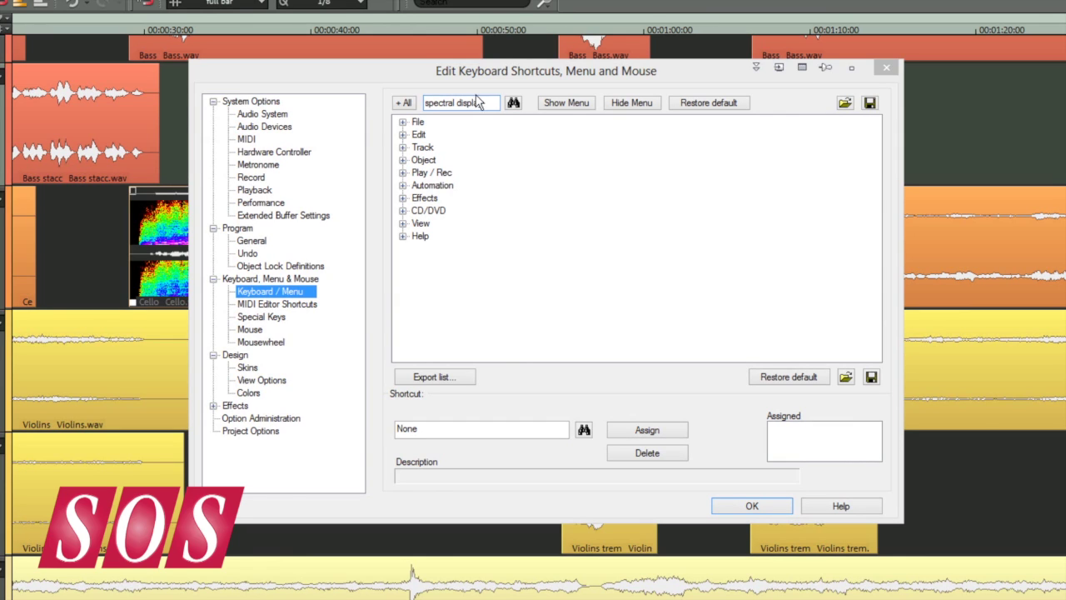
left_click(515, 102)
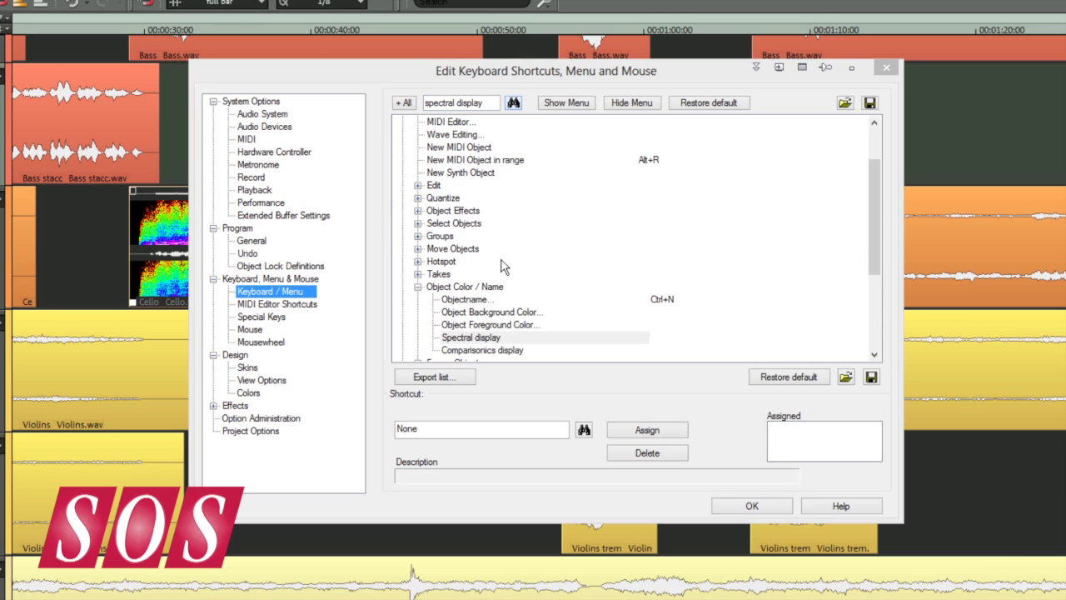
- Assign the shortcut D to the Spectral display command under Object Color / Name and confirm the settings
left_click(493, 336)
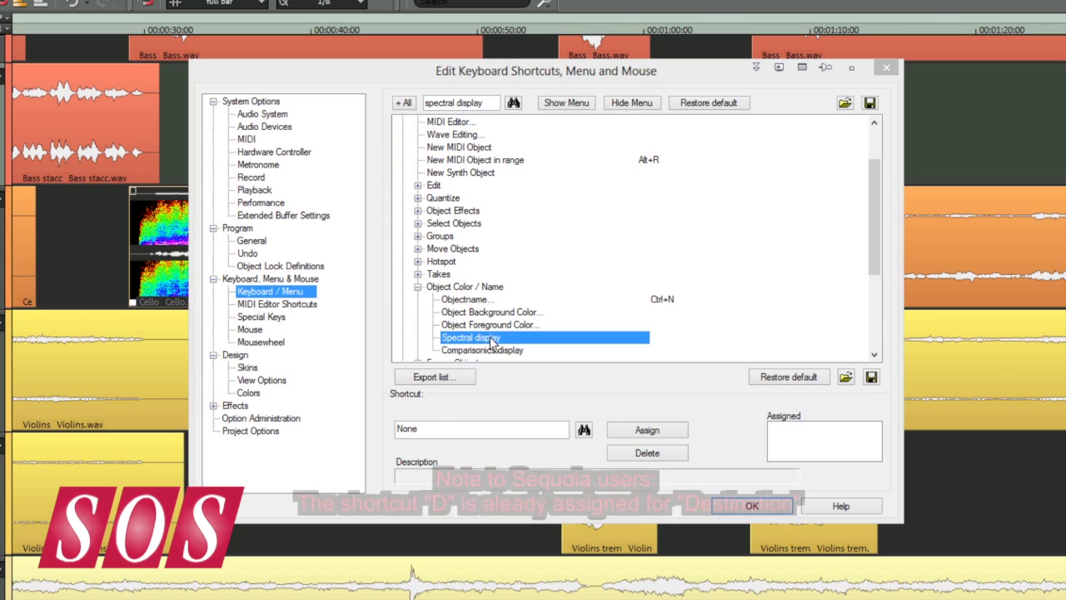
left_click(444, 428)
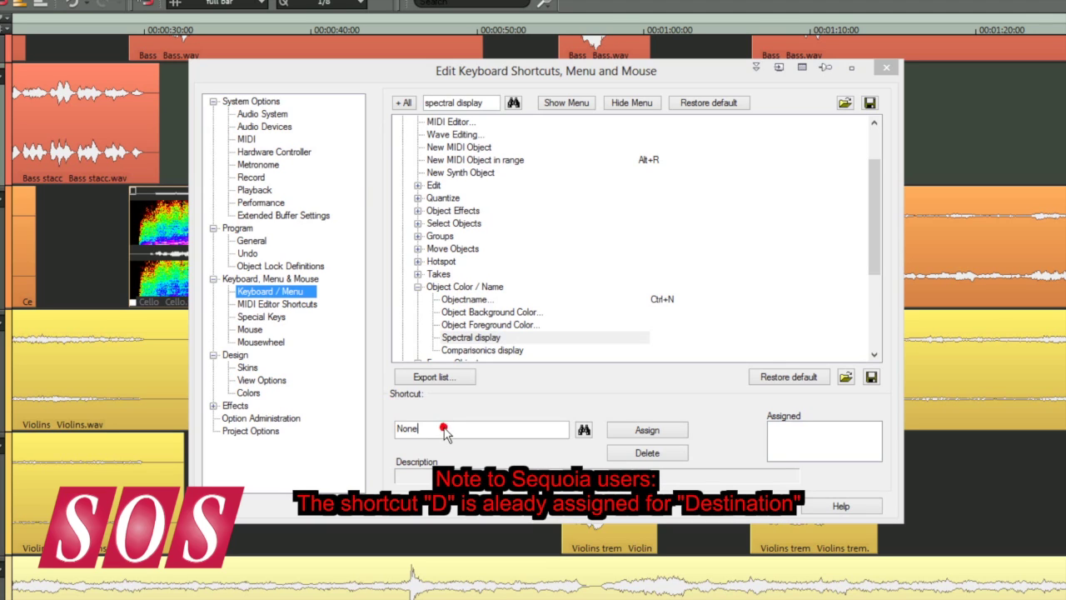
key("d")
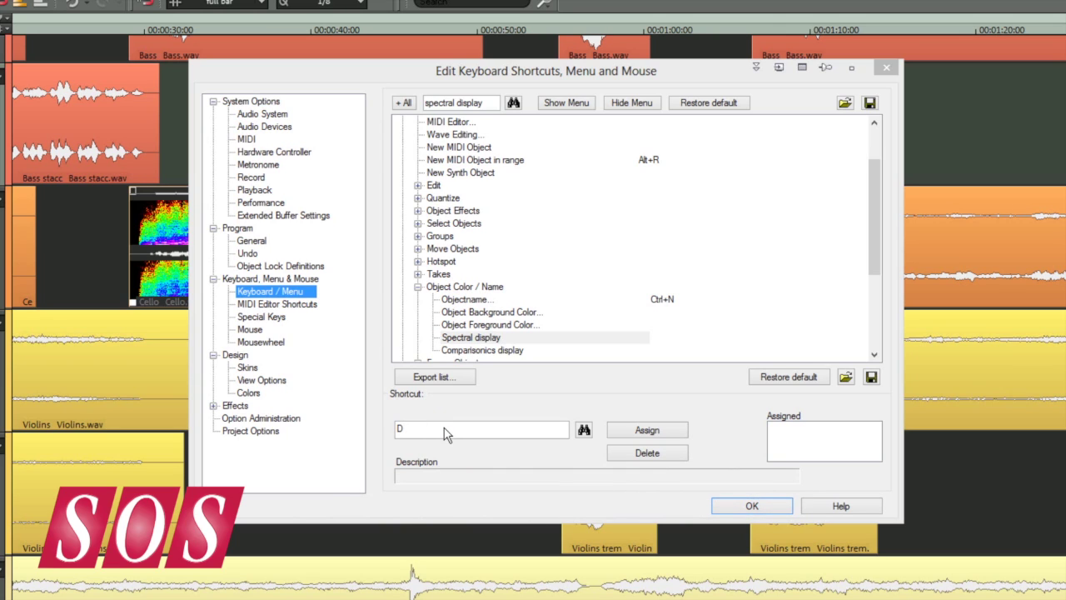
left_click(640, 434)
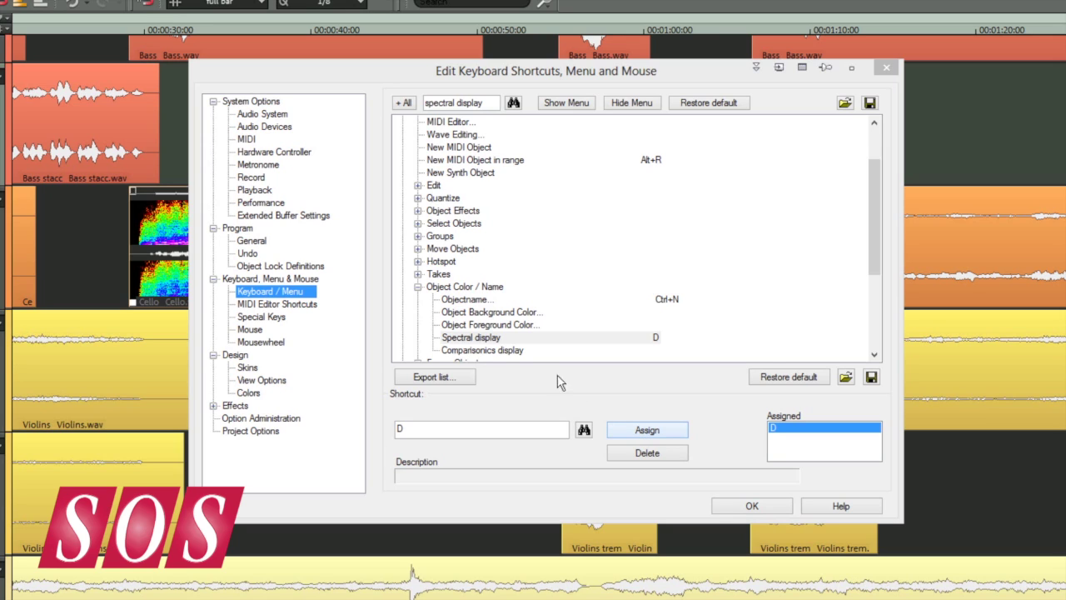
left_click(508, 337)
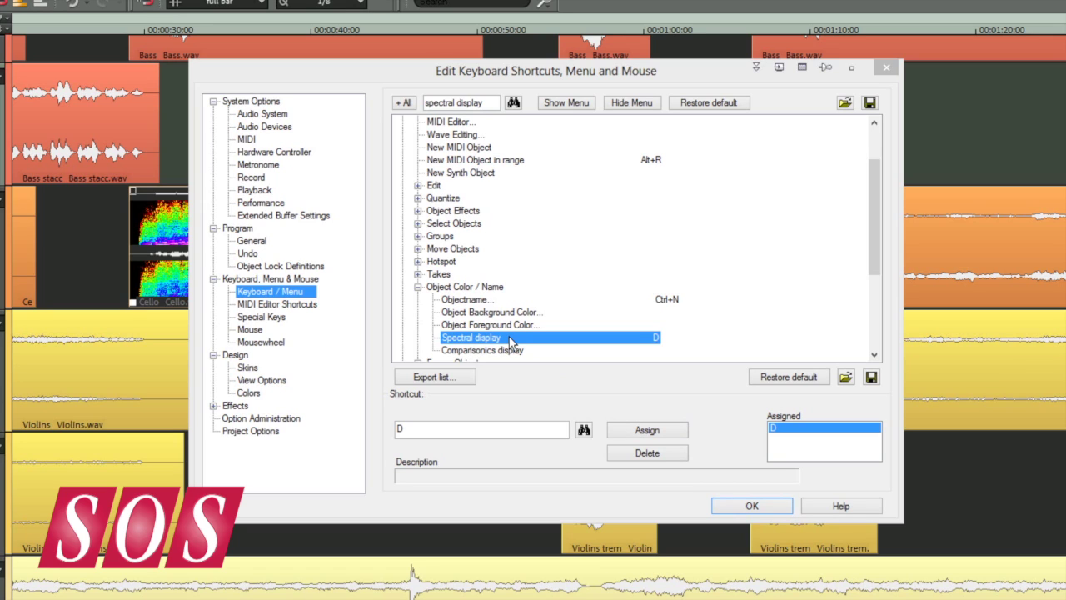
left_click(737, 515)
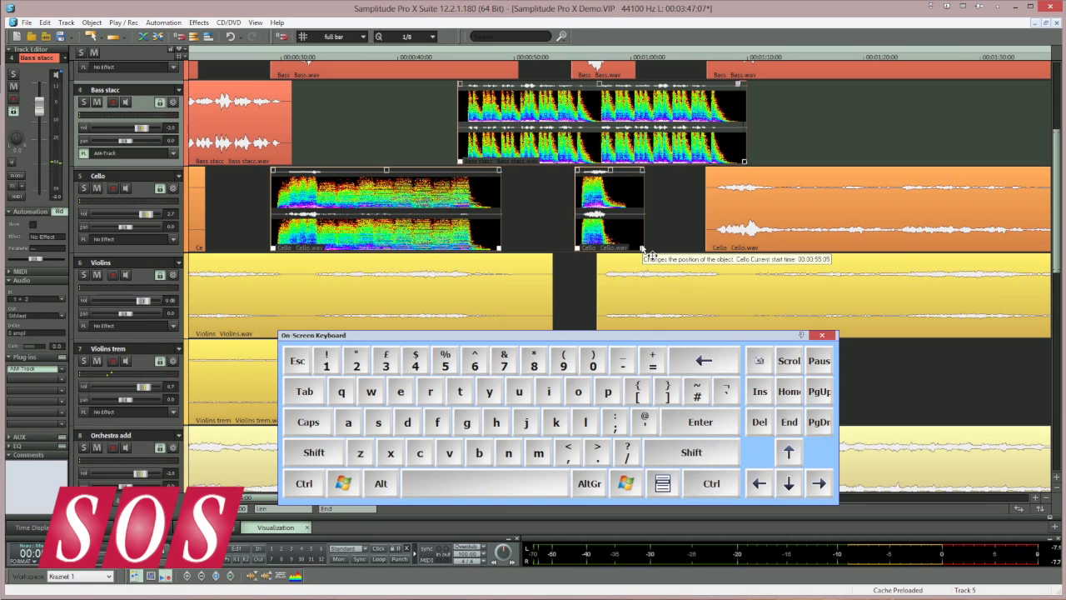
- Toggle the Spectral display in turn on the last visible Cello object, the second Violins object and the first Bass stacc object
left_click(764, 242)
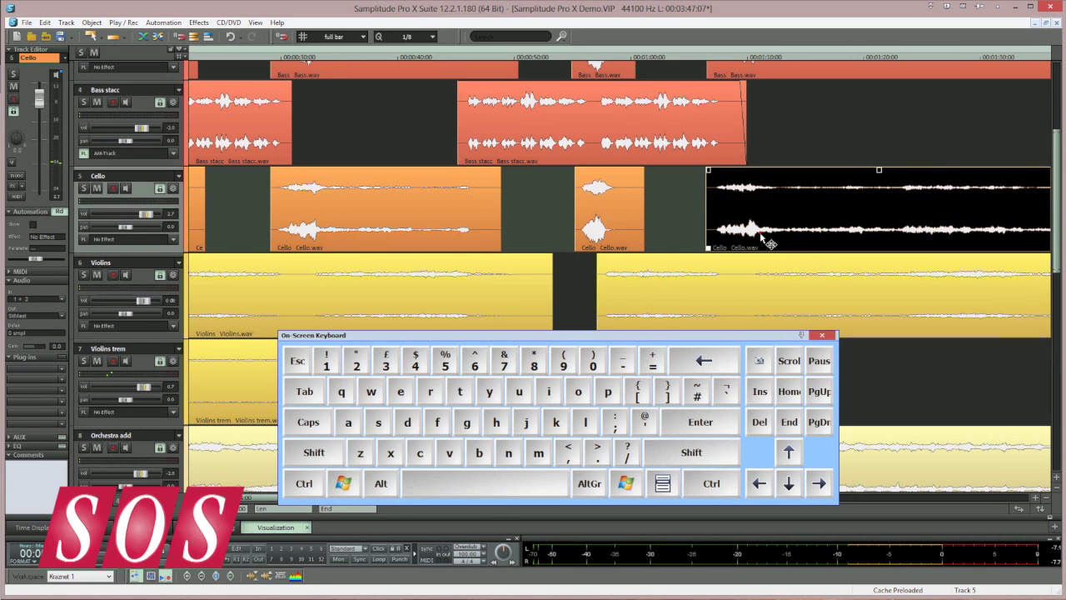
key("d")
left_click(705, 298)
key("d")
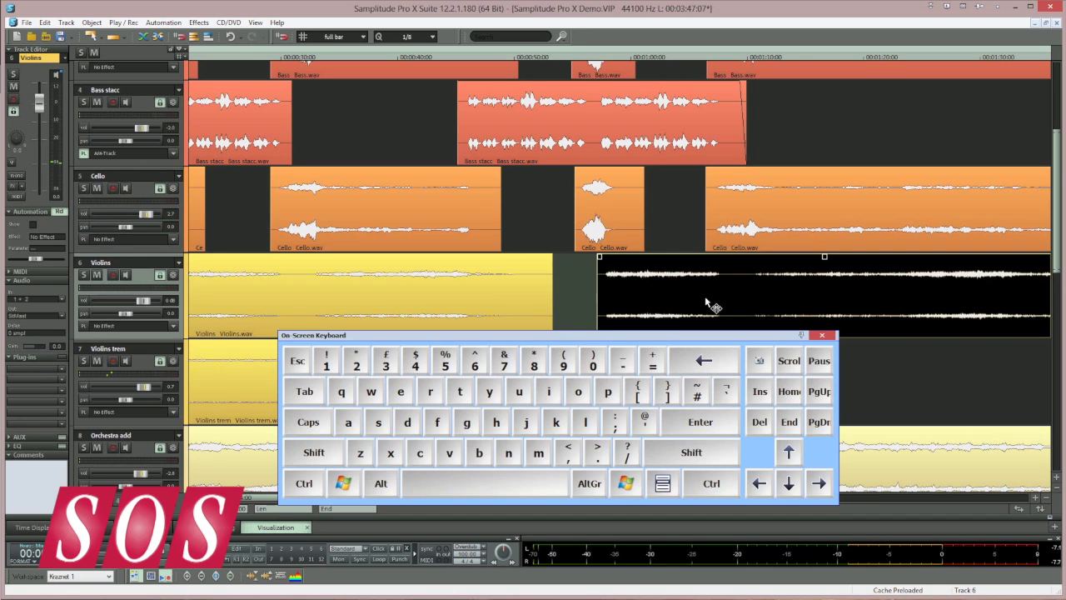
left_click(271, 136)
key("d")
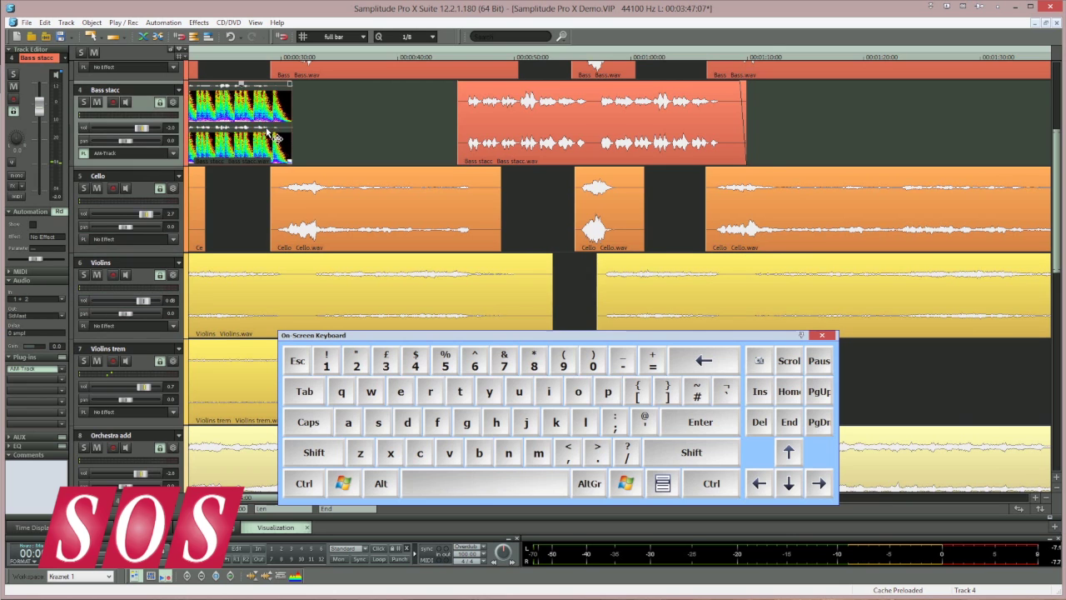
- Toggle the first Bass stacc object's Spectral display once more
key("d")
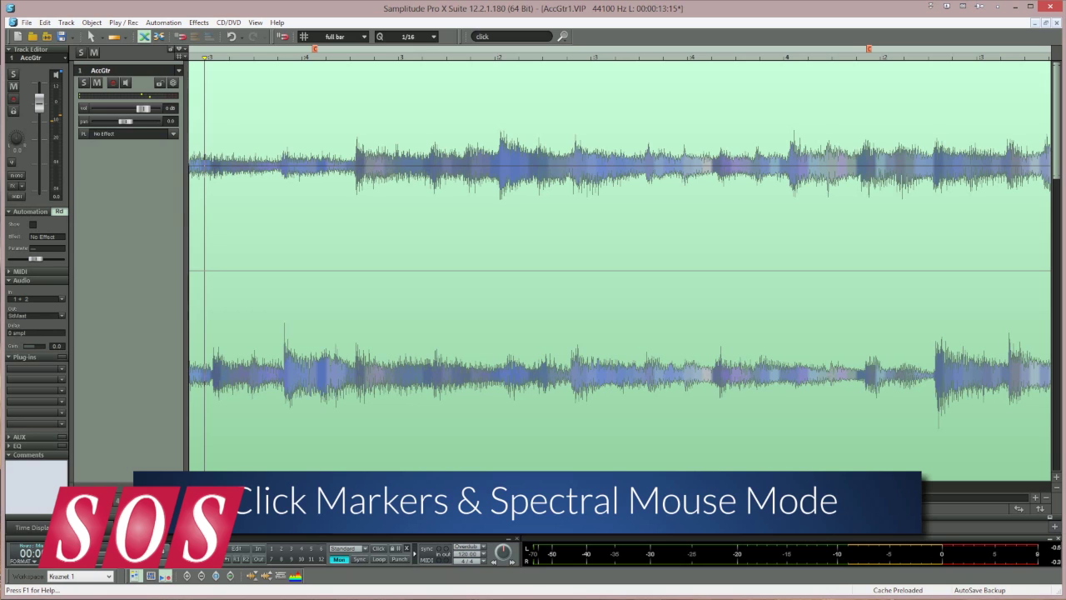
- Play the AccGtr recording to hear the clicks, and turn on the Spectral display for its audio object
key("space")
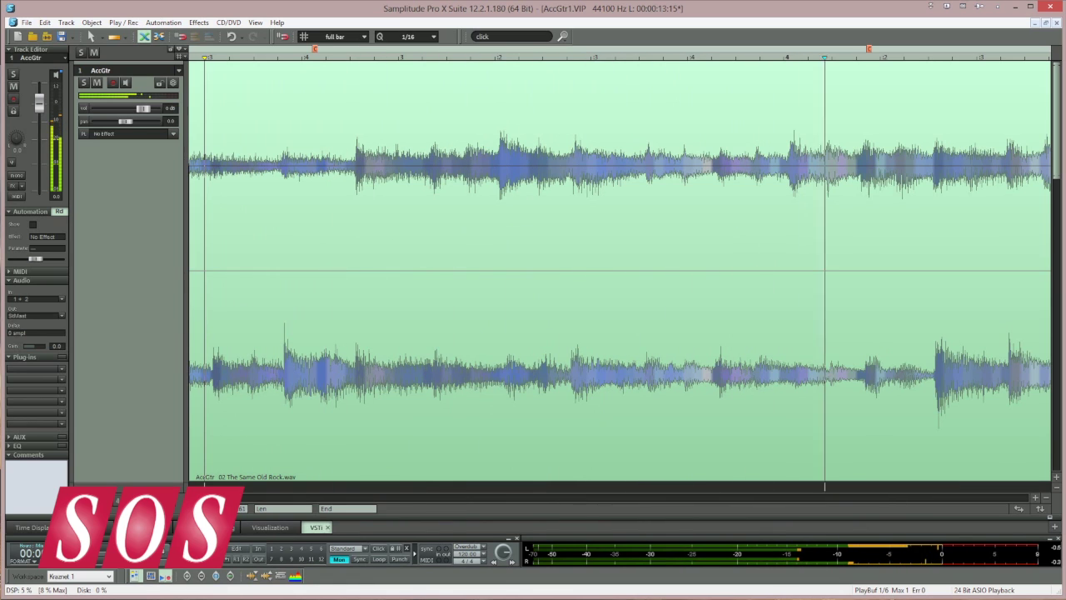
key("space")
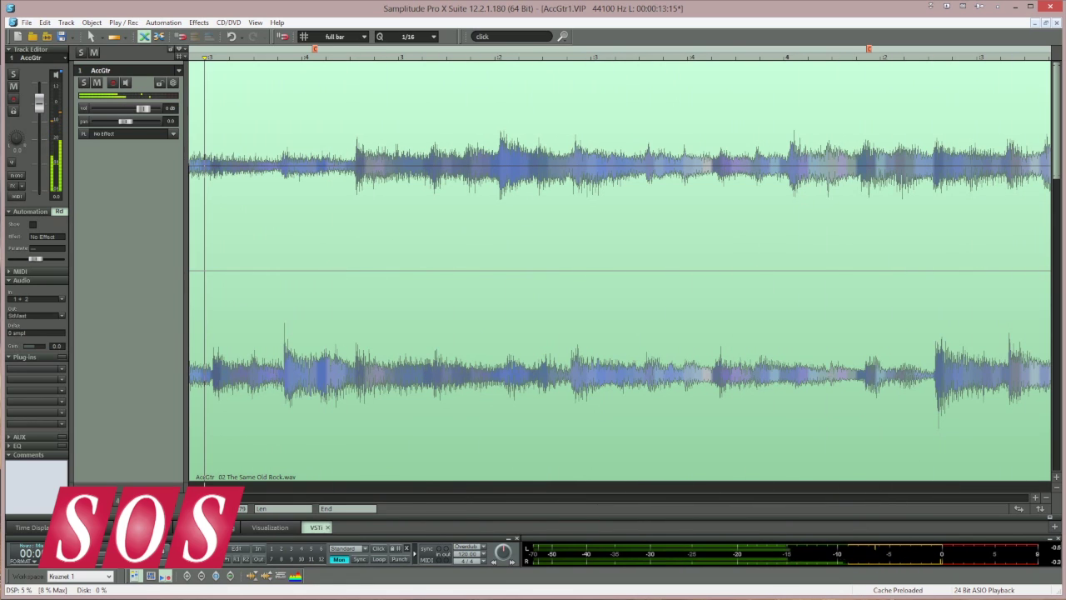
left_click(289, 338)
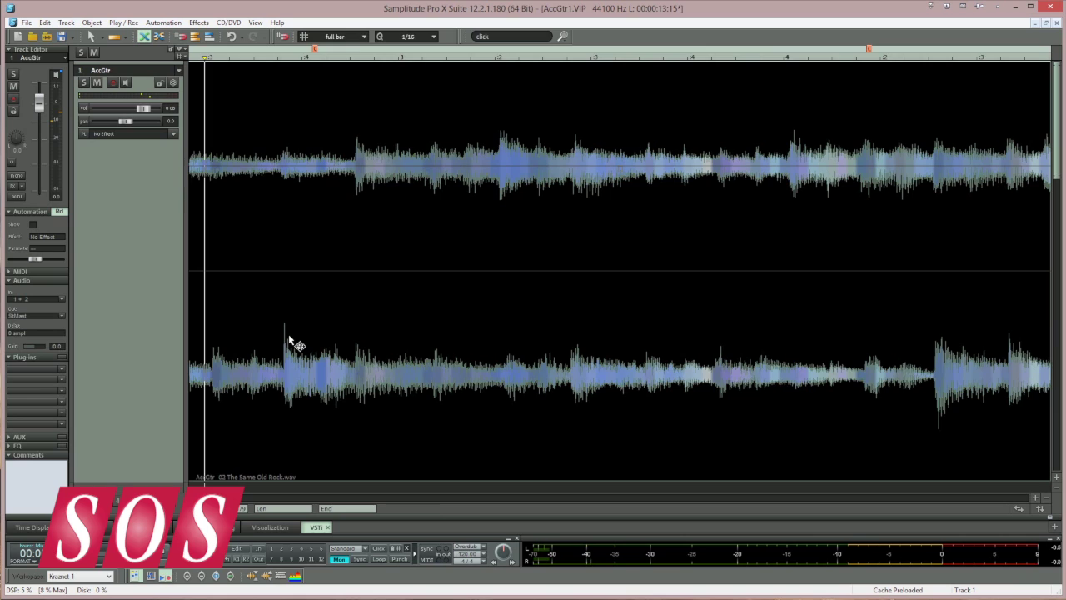
key("alt+shift+s")
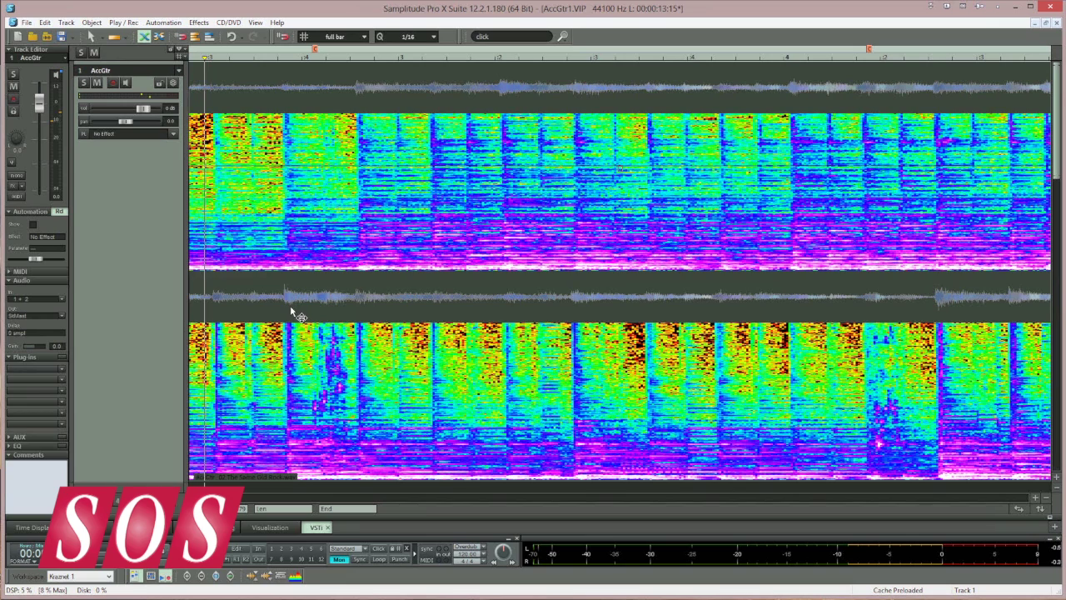
- Remove the first click marker and set a new marker named C at the play cursor in its place
left_click(310, 48)
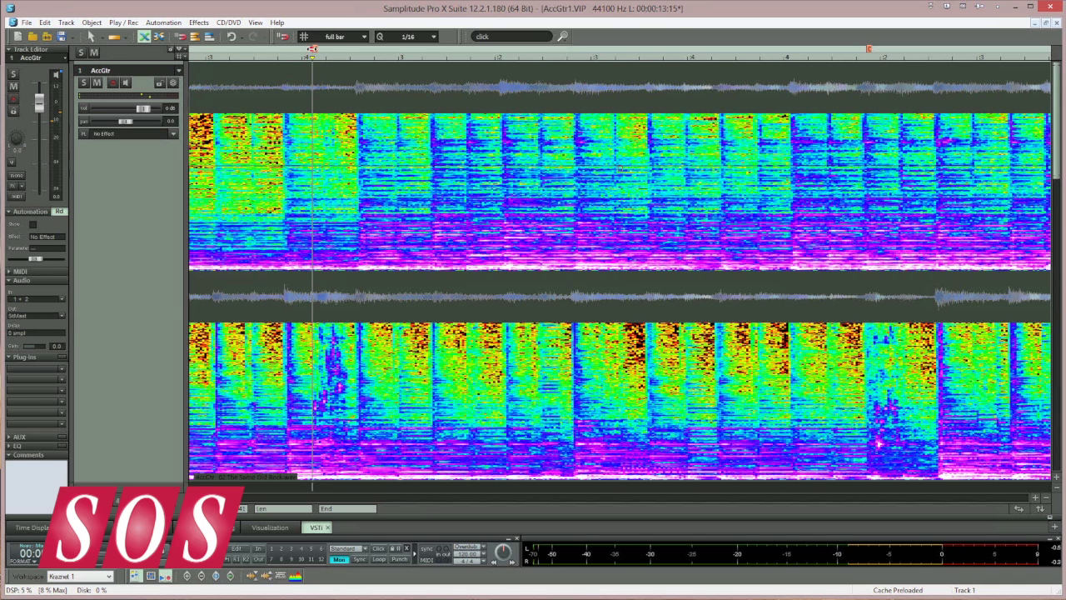
mouse_move(310, 51)
left_mouse_down()
mouse_move(289, 52)
mouse_move(313, 52)
left_mouse_up()
right_click(313, 53)
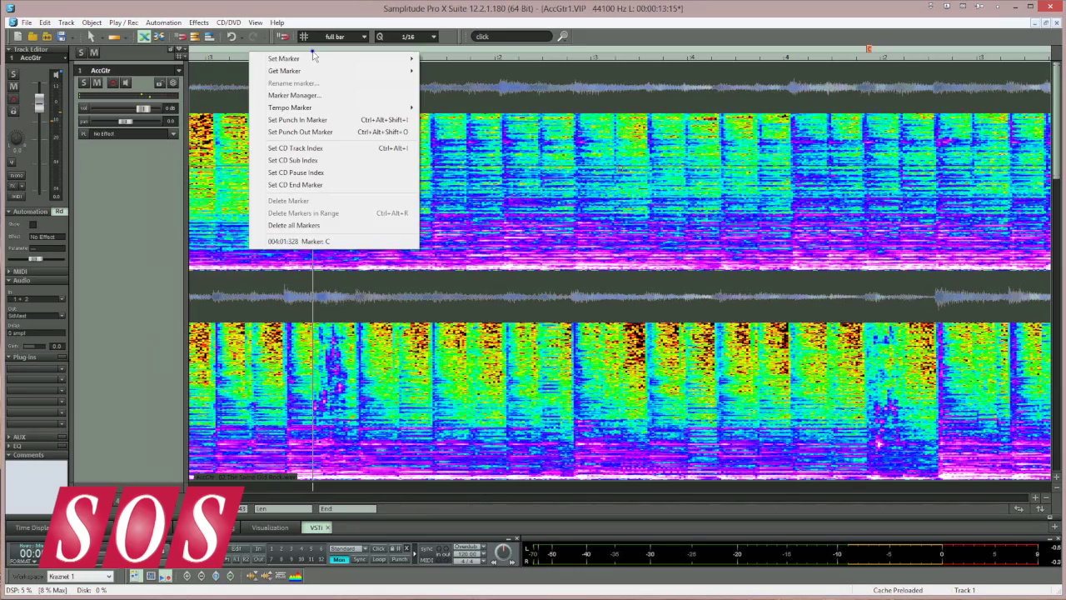
mouse_move(316, 56)
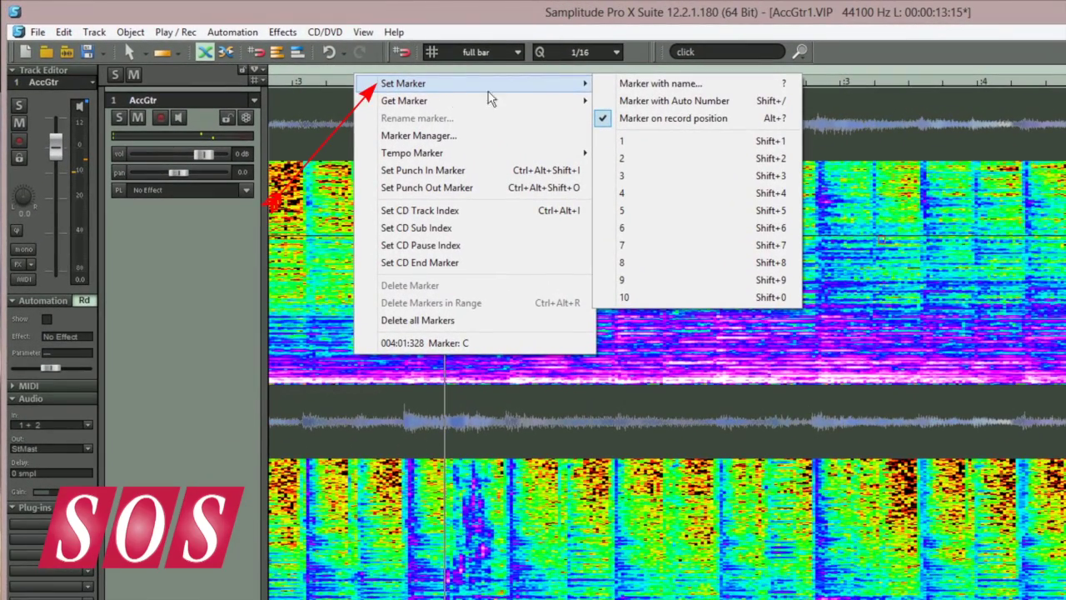
left_click(638, 84)
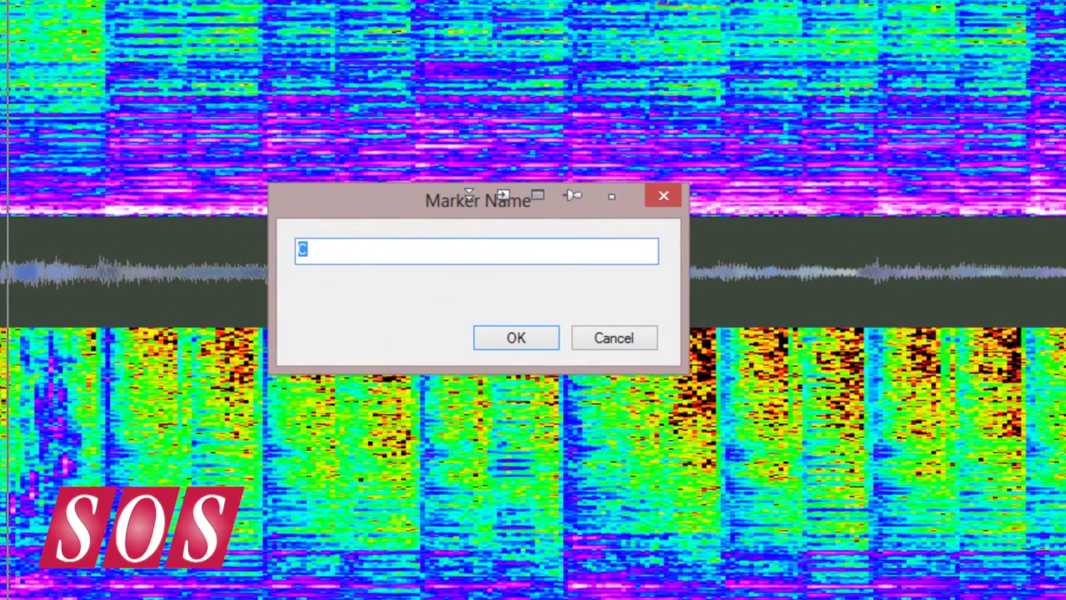
type("C")
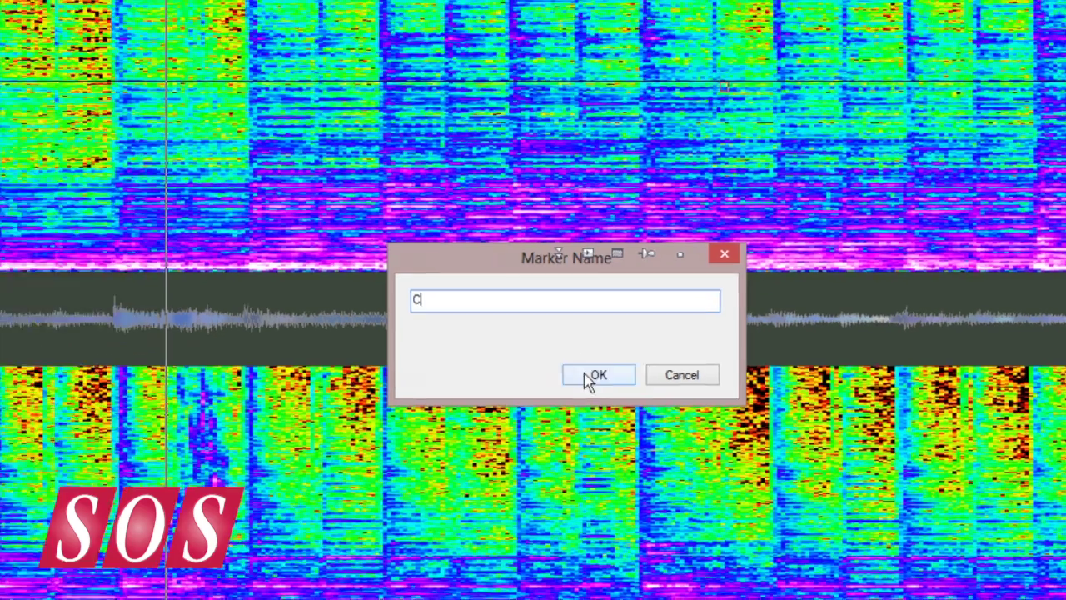
left_click(491, 336)
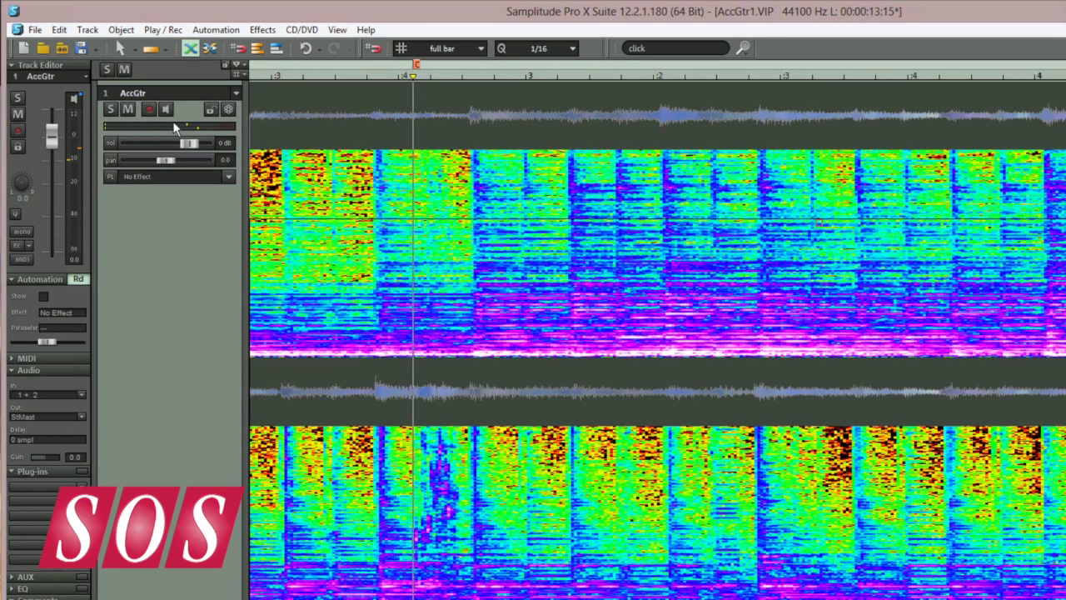
- Switch the mouse mode to Spectral Mode and check it in the list of mouse modes
left_click(60, 30)
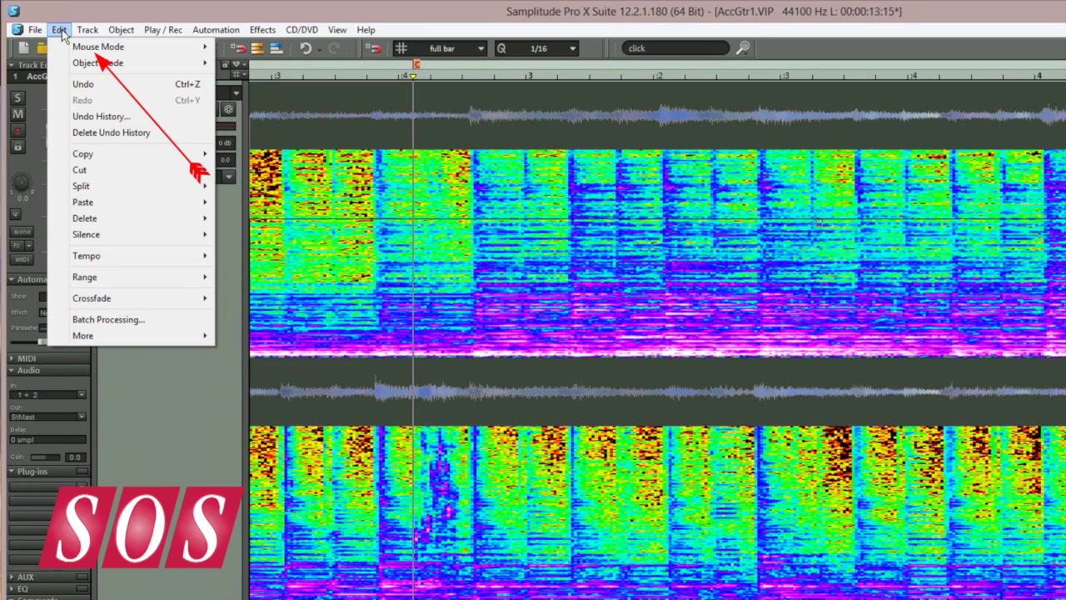
mouse_move(65, 46)
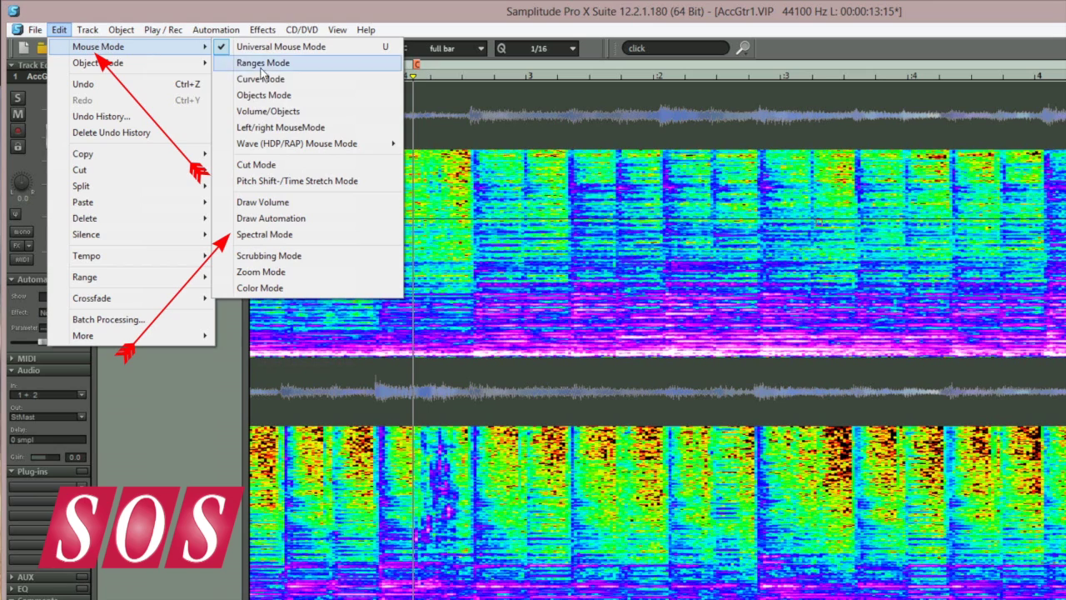
left_click(265, 235)
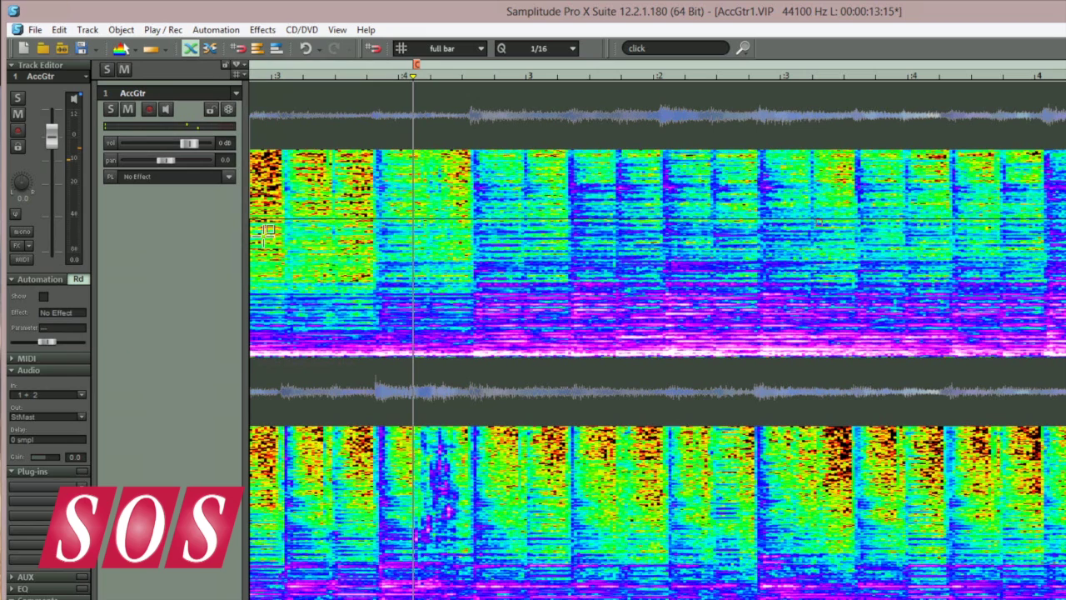
left_click(139, 52)
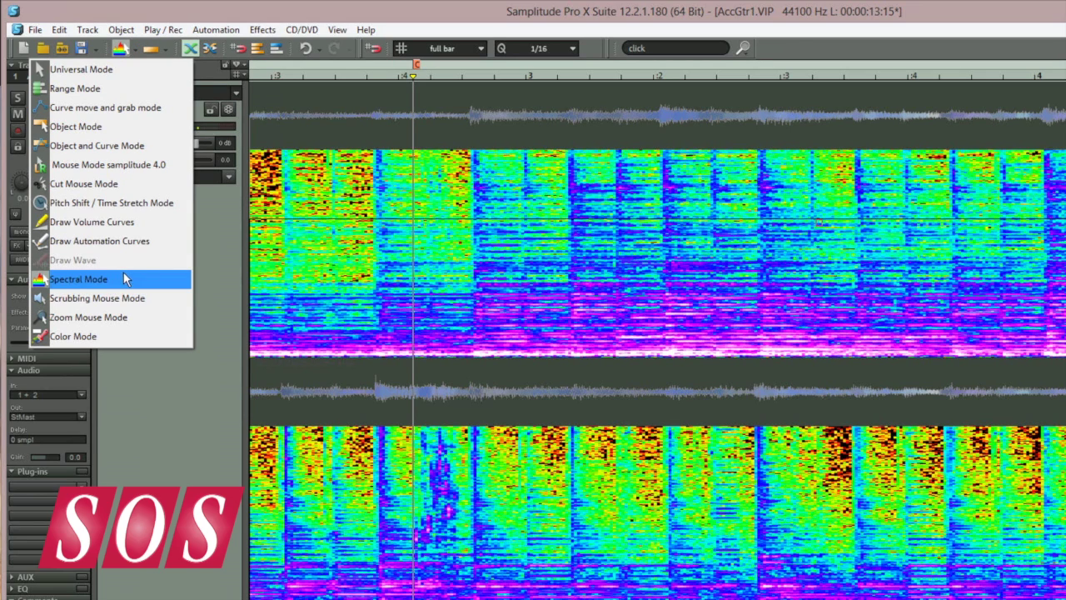
left_click(121, 48)
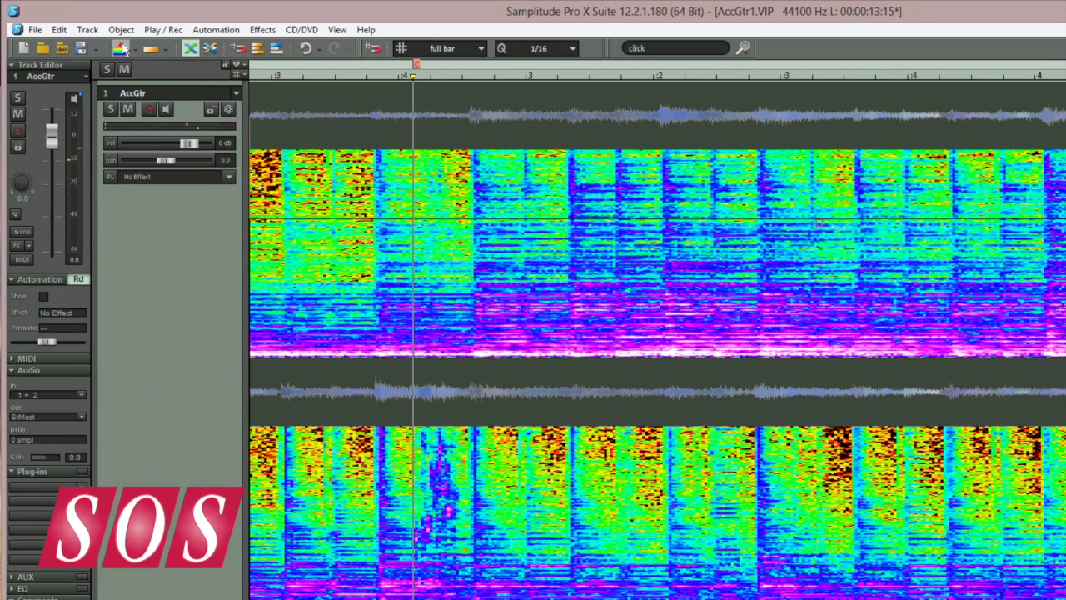
- Display the Mouse Mode Toolbar
left_click(339, 30)
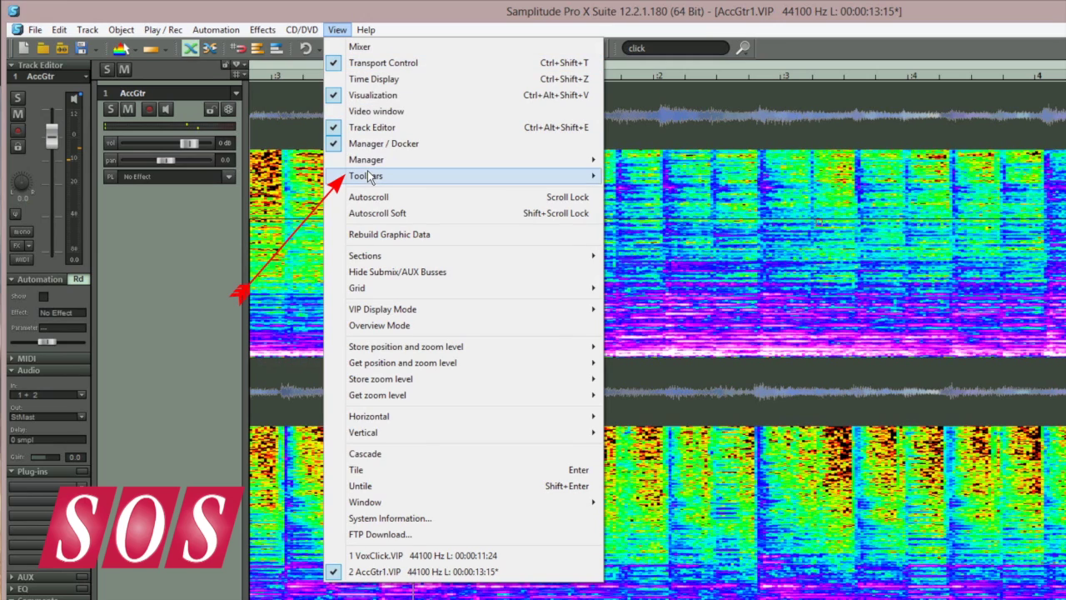
mouse_move(369, 179)
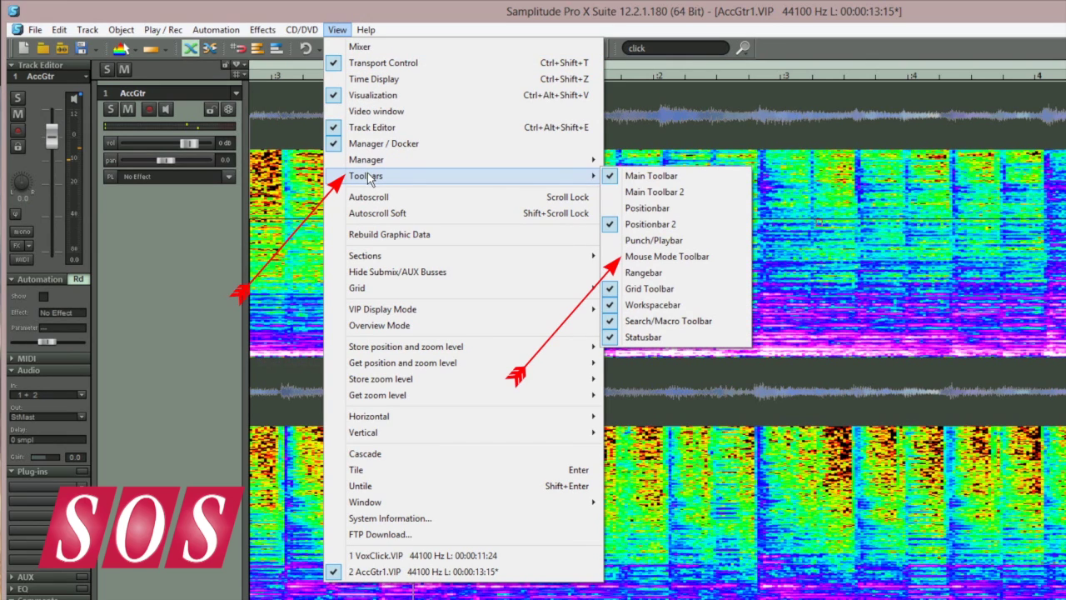
left_click(666, 257)
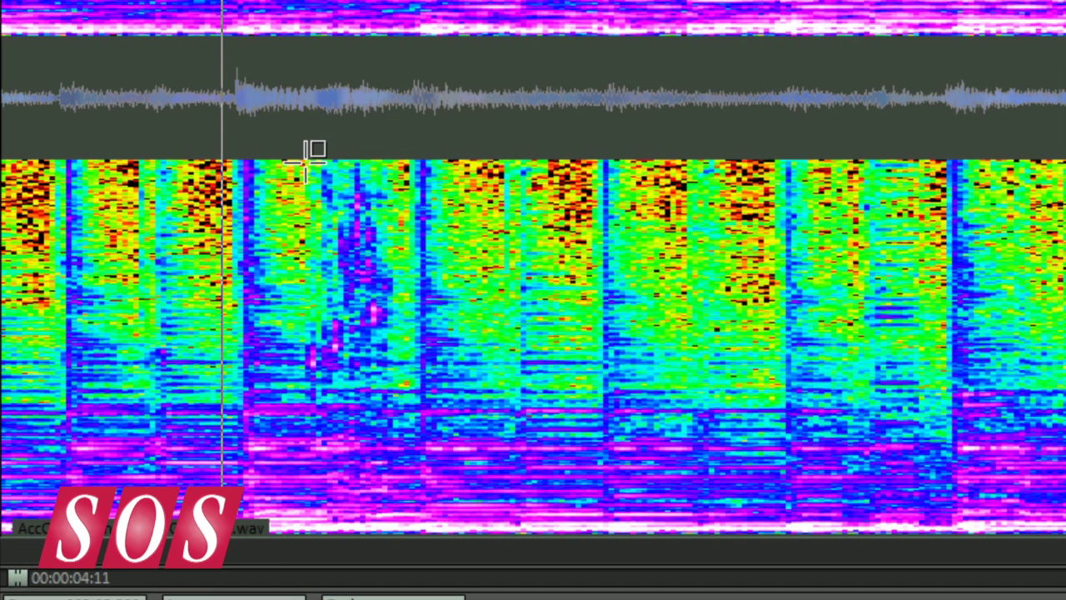
- Draw a spectral selection around the first click in the lower channel, refine its upper and start edges while auditioning, and apply the repair
left_click_drag(307, 159, 389, 446)
left_click_drag(309, 307, 292, 304)
key("space")
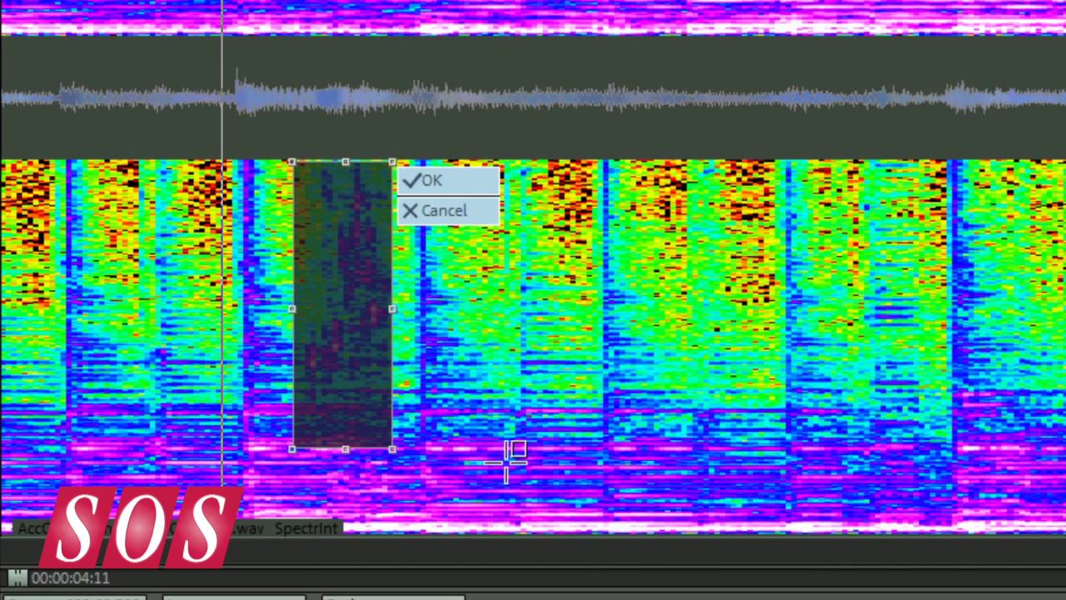
left_click_drag(342, 161, 342, 179)
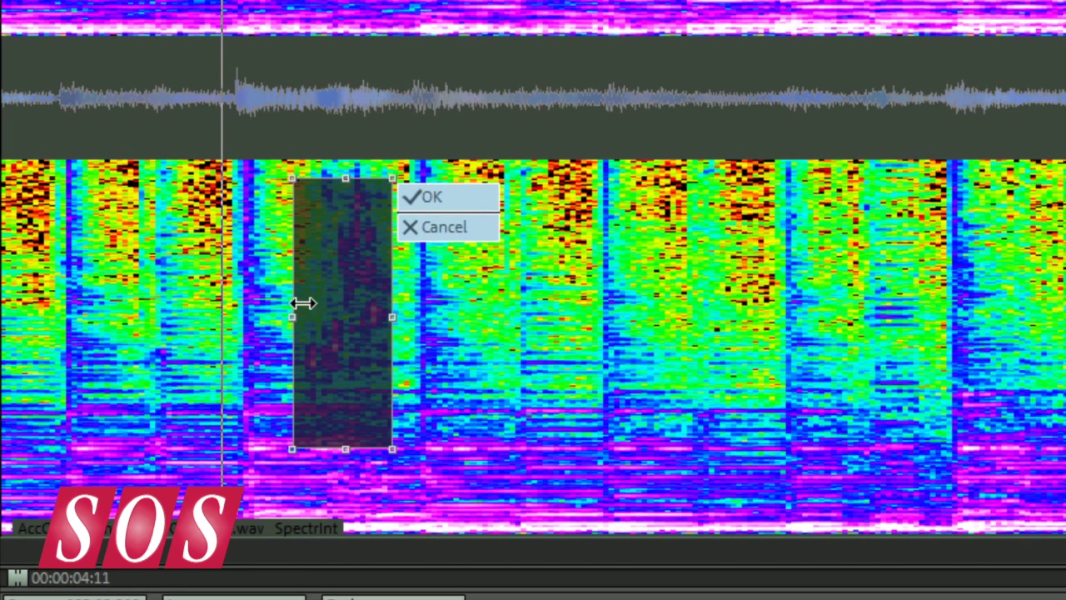
mouse_move(293, 309)
left_mouse_down()
mouse_move(339, 311)
mouse_move(298, 295)
mouse_move(318, 292)
mouse_move(305, 292)
mouse_move(312, 314)
mouse_move(297, 305)
left_mouse_up()
key("space")
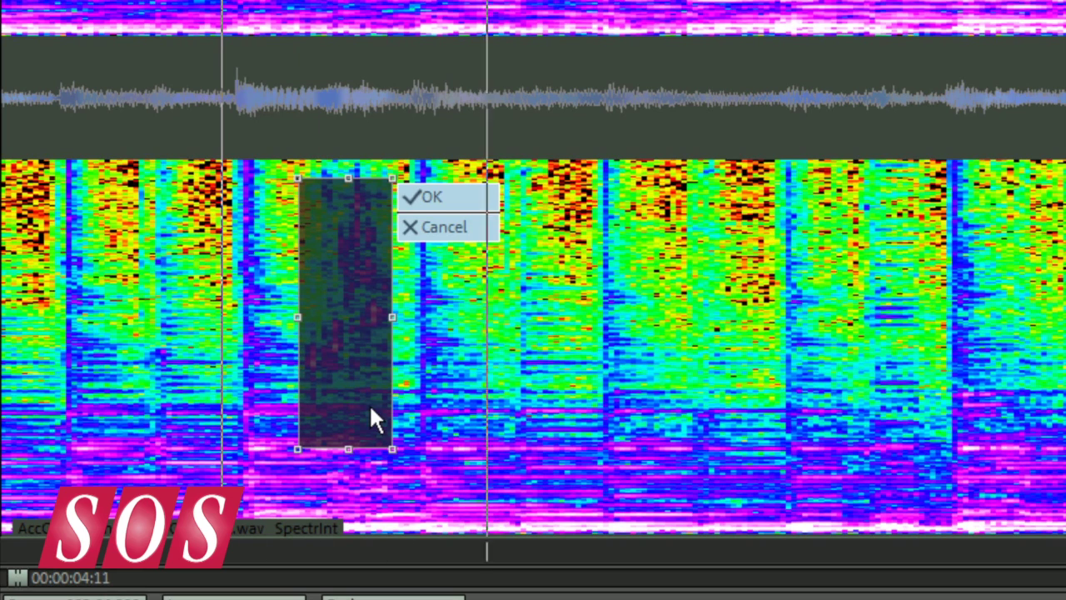
left_click(433, 201)
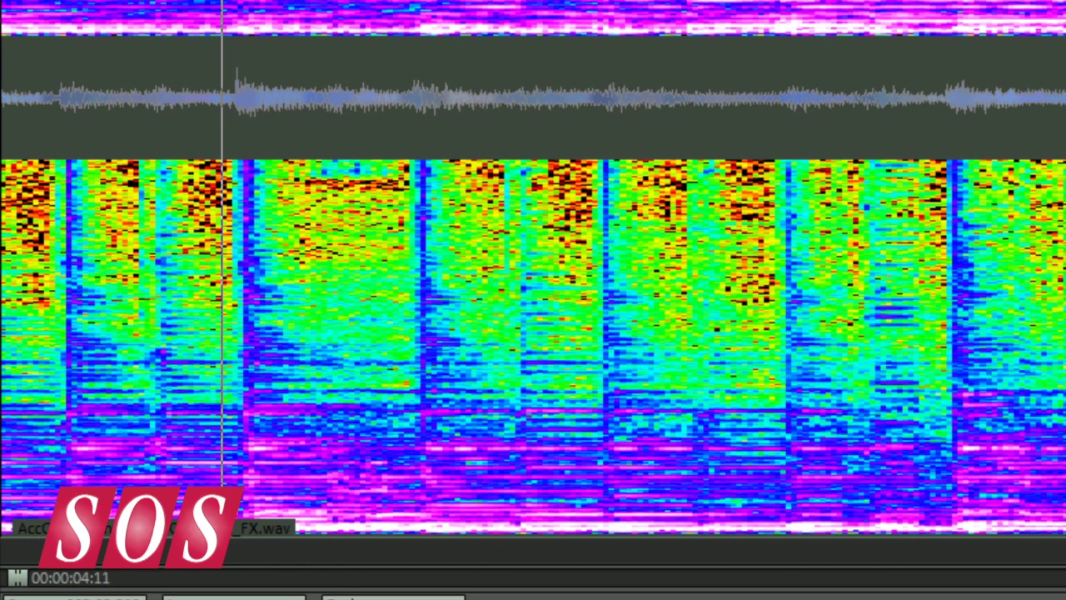
- Play back the repaired passage at the first click marker
key("space")
key("space")
key("space")
key("space")
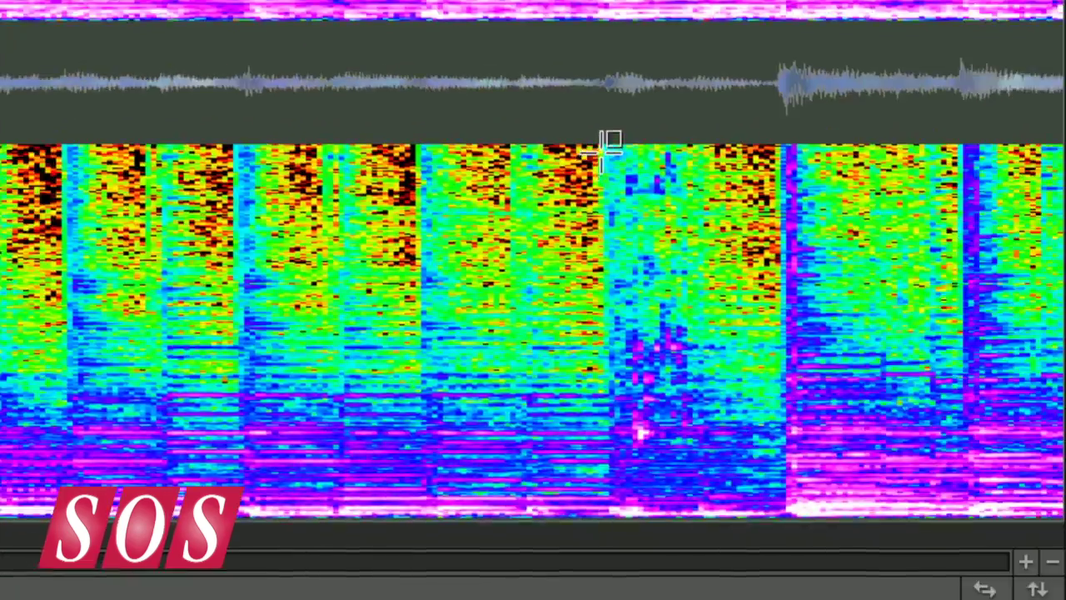
- Draw a spectral selection around the second click in the lower channel, trim its upper, start and end edges, and apply the repair
mouse_move(599, 150)
left_mouse_down()
mouse_move(752, 362)
mouse_move(750, 467)
left_mouse_up()
key("space")
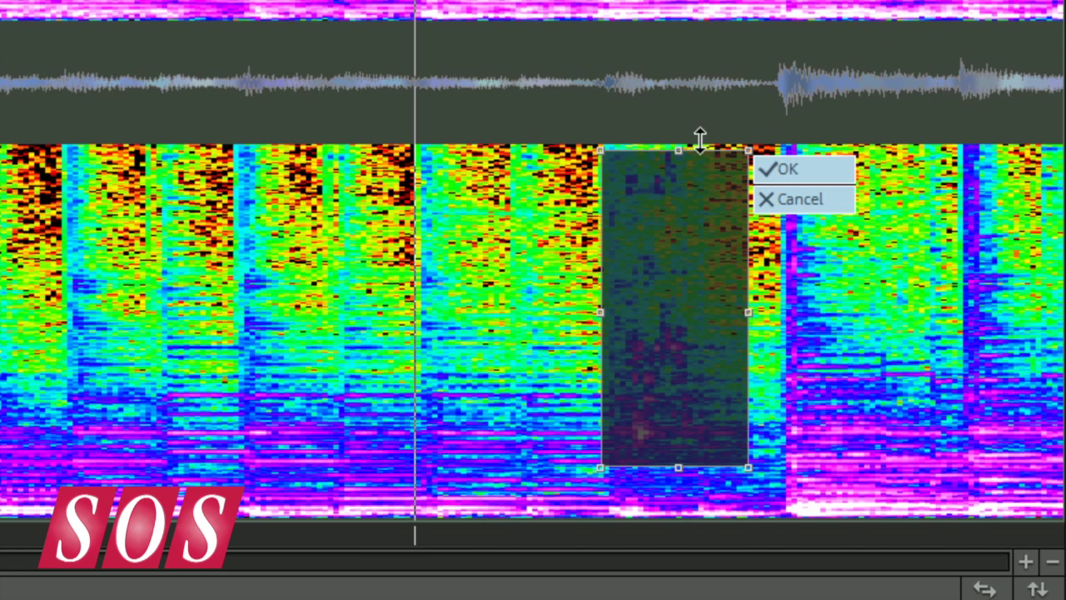
left_click_drag(682, 156, 675, 277)
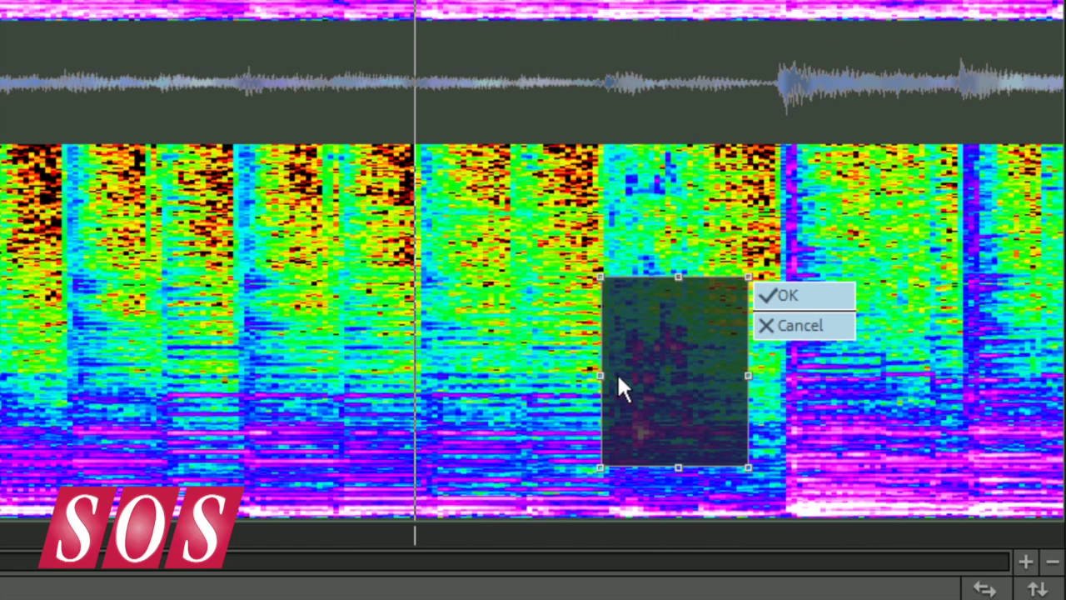
mouse_move(609, 375)
left_mouse_down()
mouse_move(656, 378)
mouse_move(620, 379)
left_mouse_up()
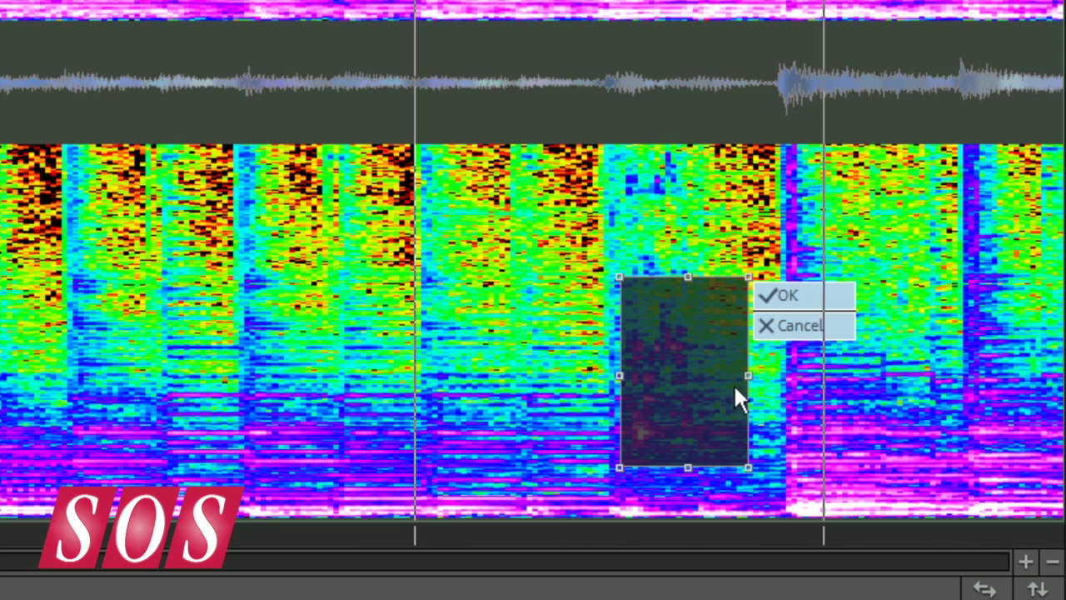
left_click_drag(741, 375, 704, 373)
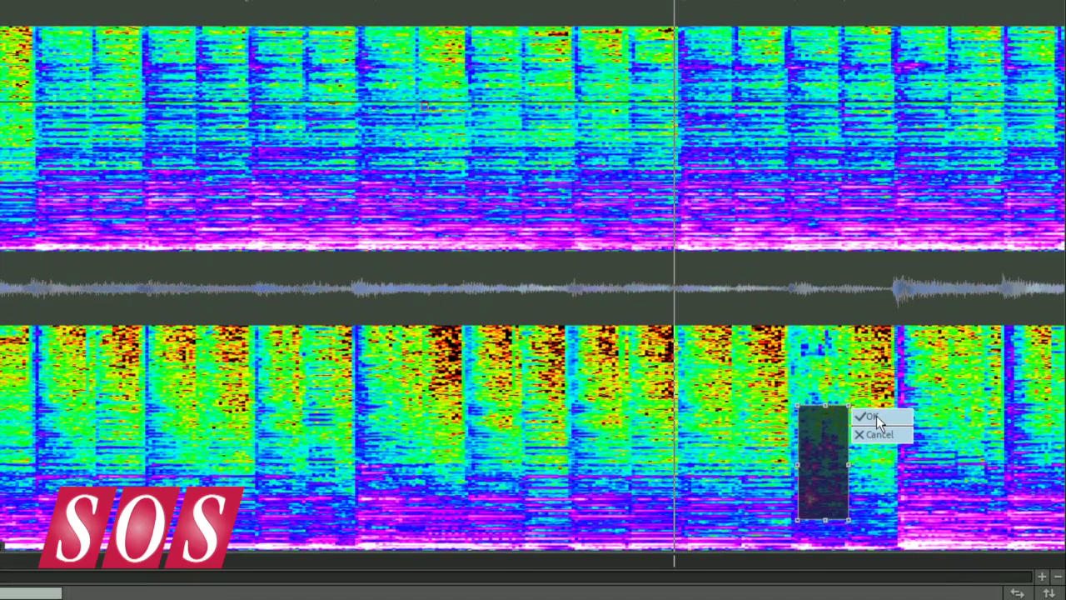
left_click(874, 415)
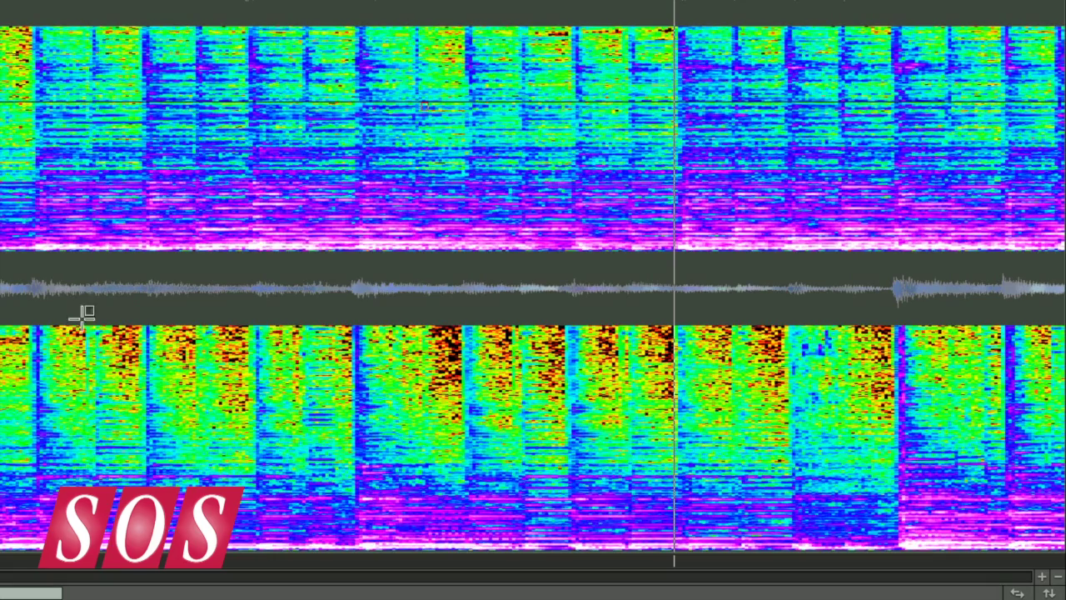
- Move the play cursor back to a point shortly before the first C marker
left_click(208, 73)
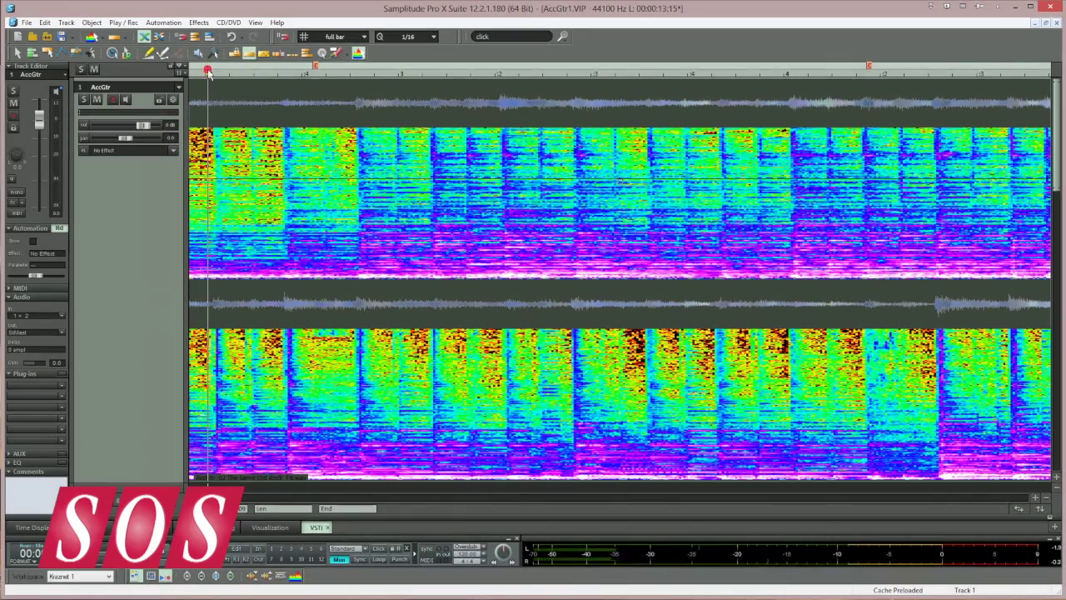